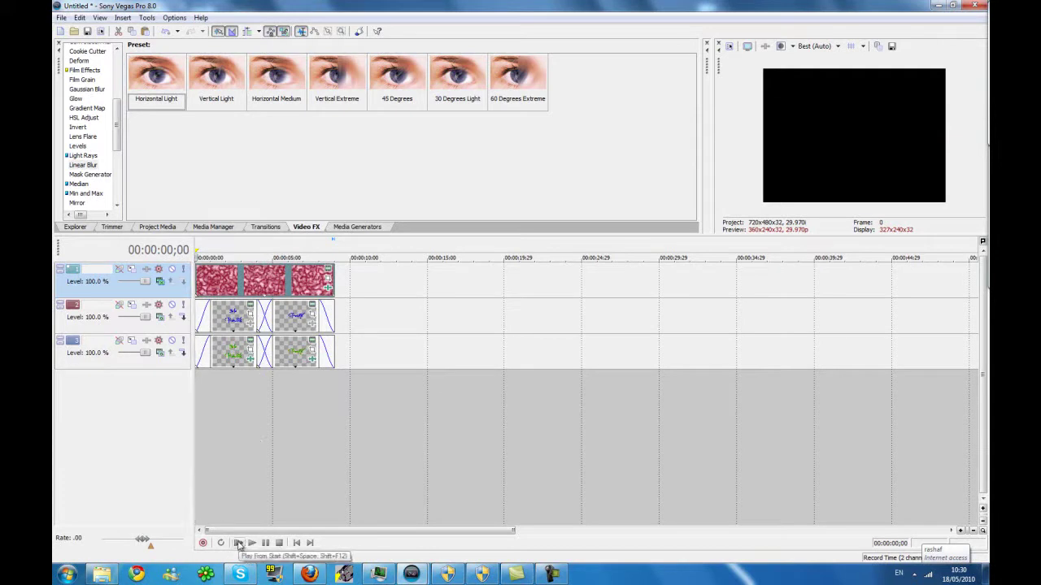
- Play the finished title animation from the start and stop the playback
click(238, 543)
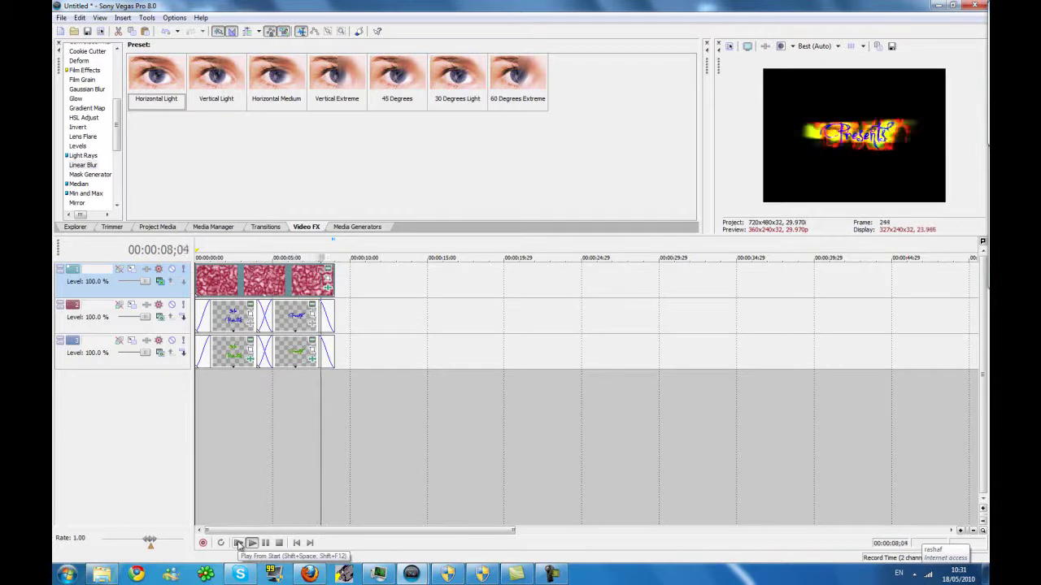
click(262, 543)
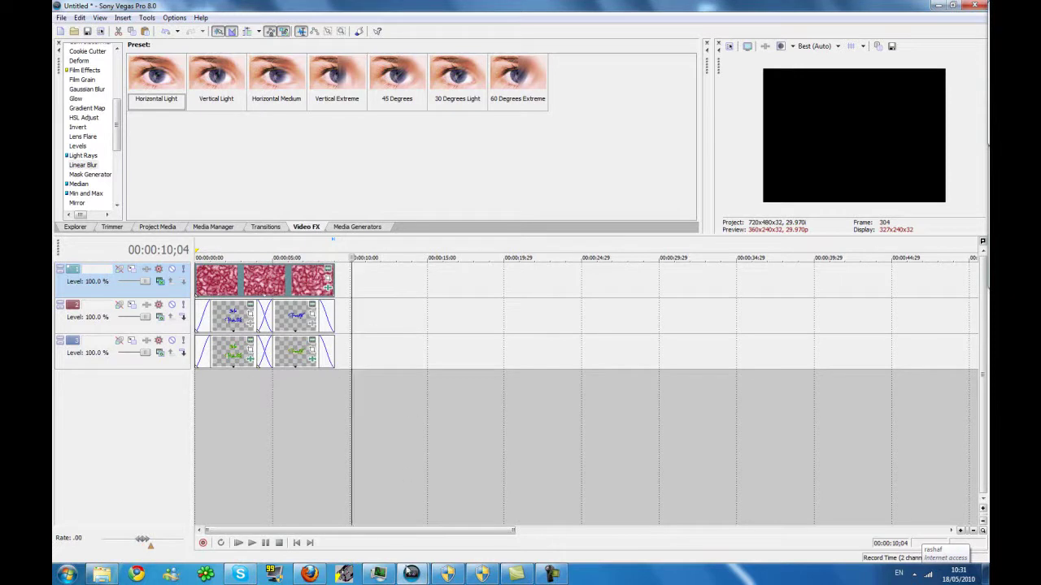
- Switch to the empty project and insert three video tracks
mouse_move(407, 573)
click(390, 476)
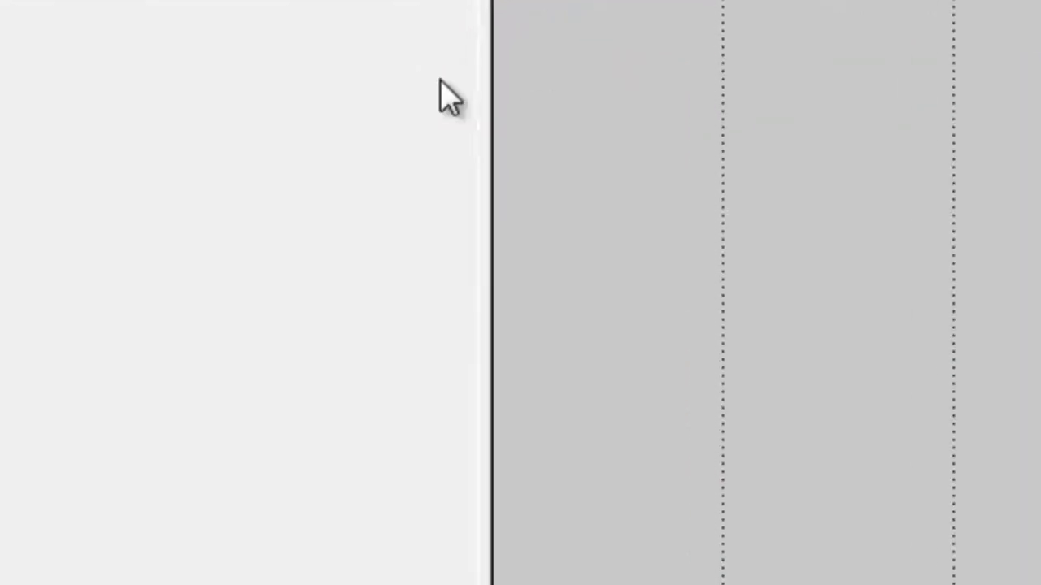
right_click(157, 272)
click(532, 129)
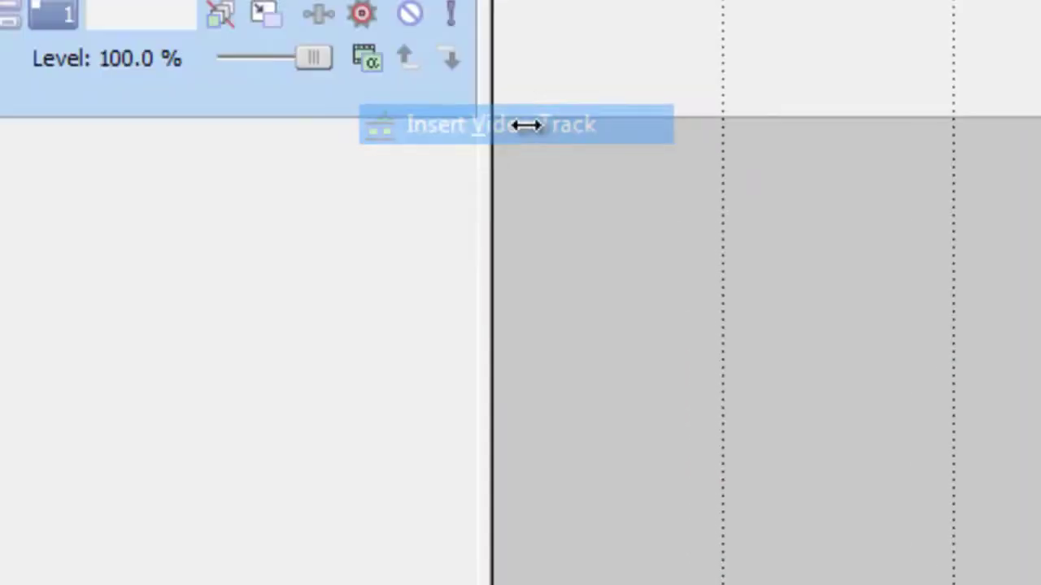
right_click(390, 180)
click(471, 296)
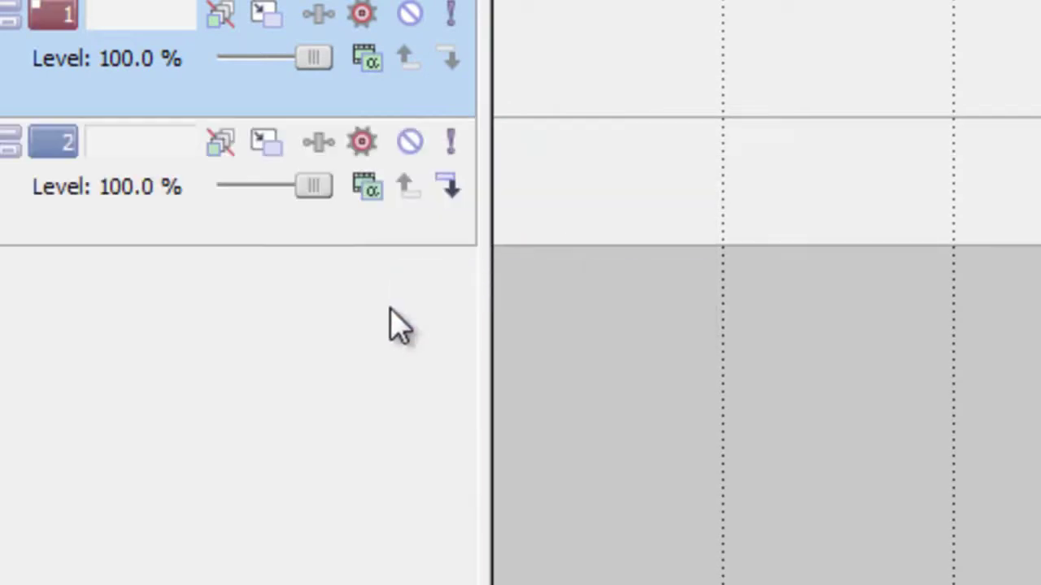
right_click(389, 311)
click(495, 426)
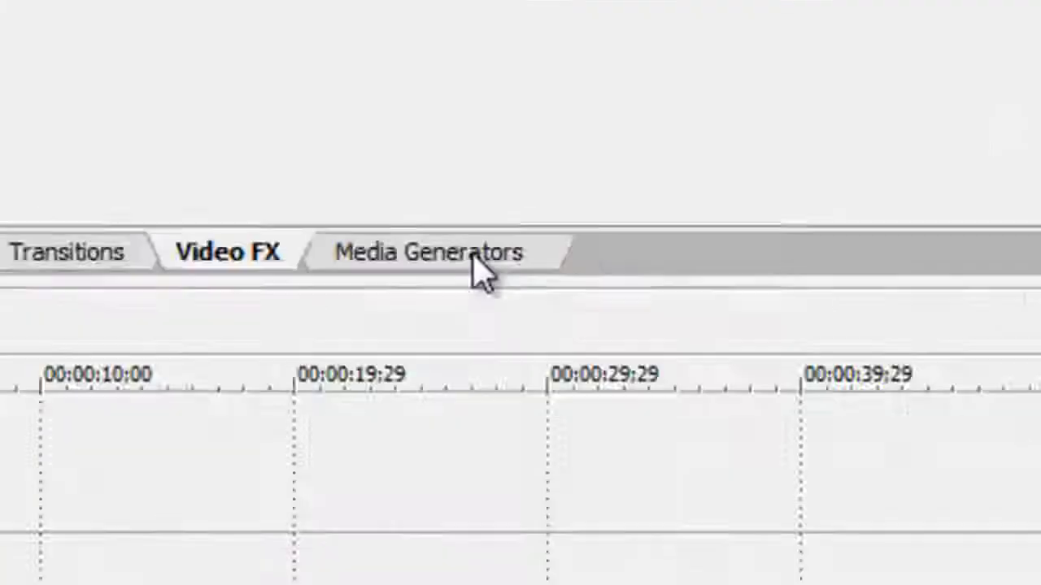
- Add a Noise Texture generator with the Blood Cells preset at the start of the first track
click(370, 222)
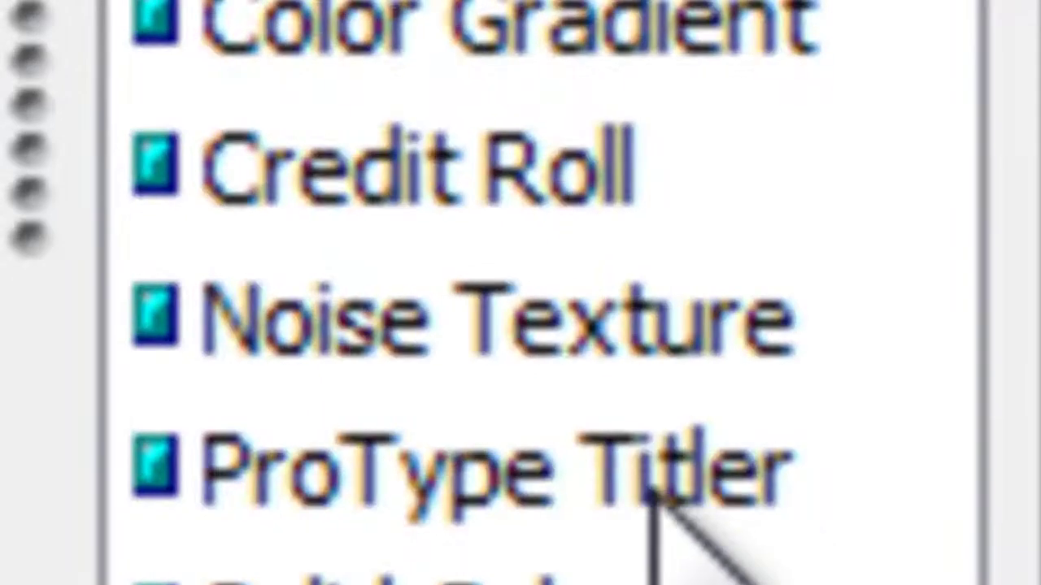
click(503, 318)
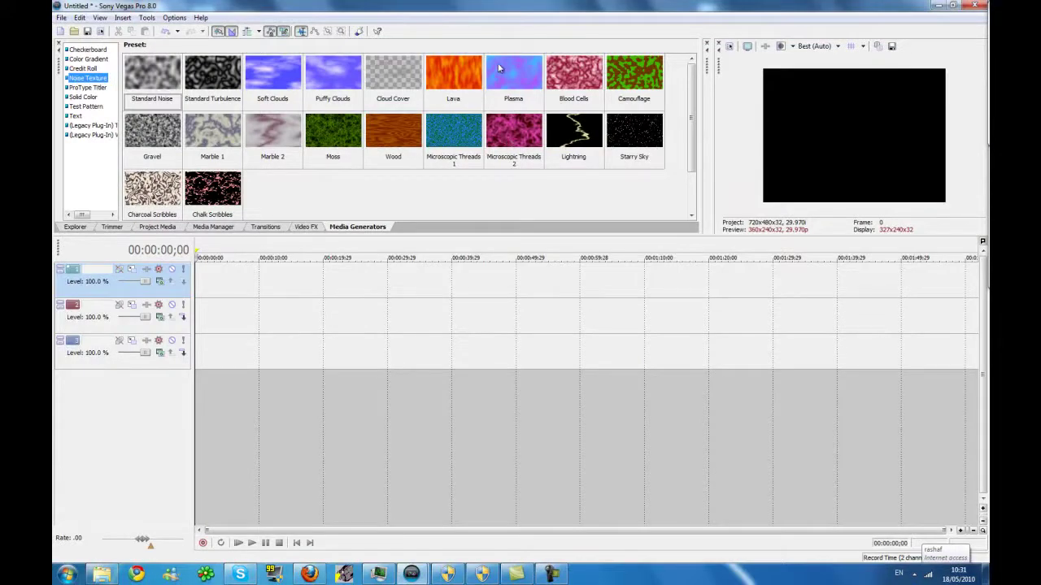
click(468, 83)
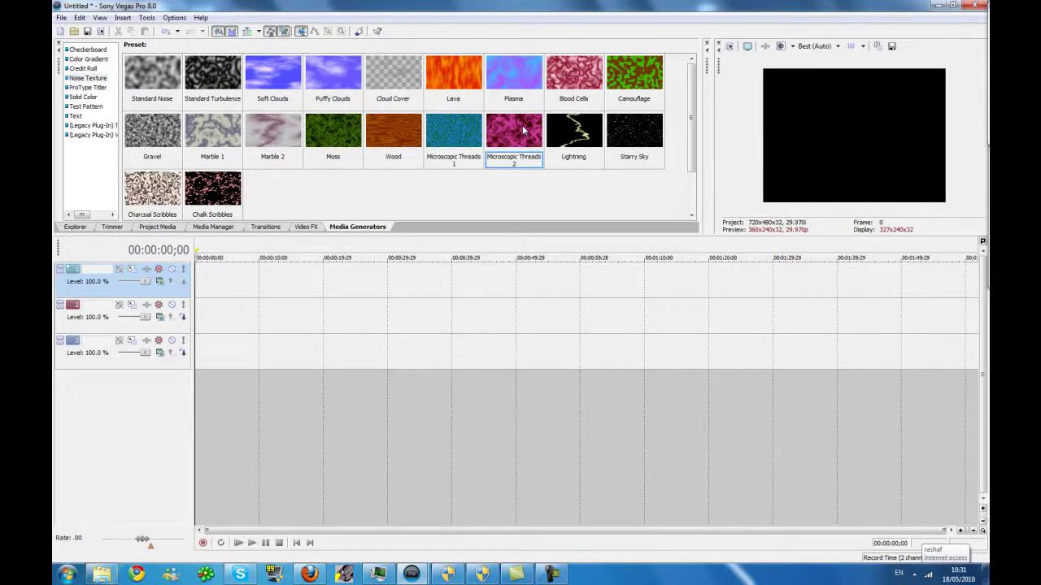
click(578, 71)
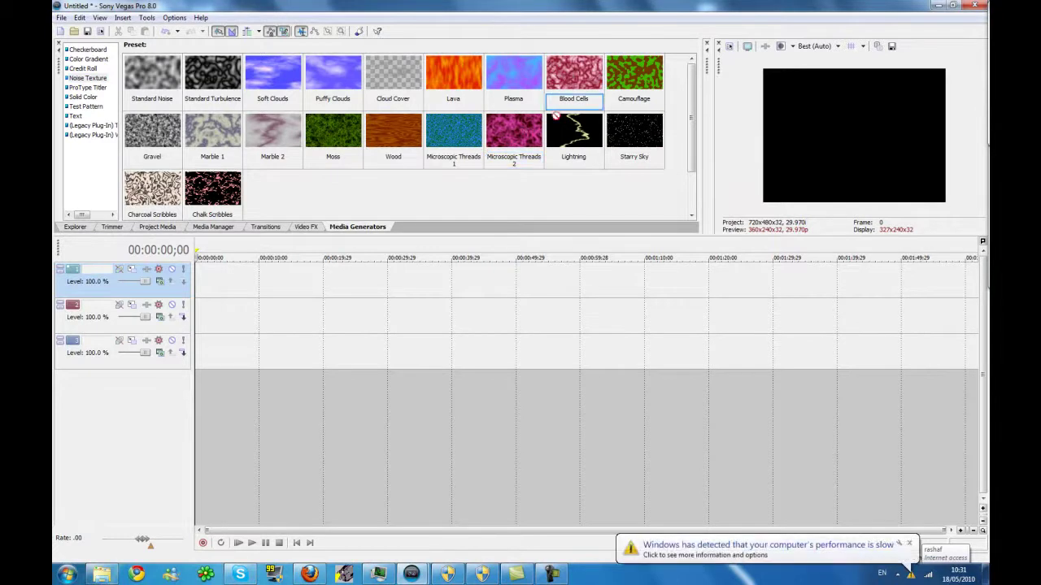
drag(192, 280, 196, 280)
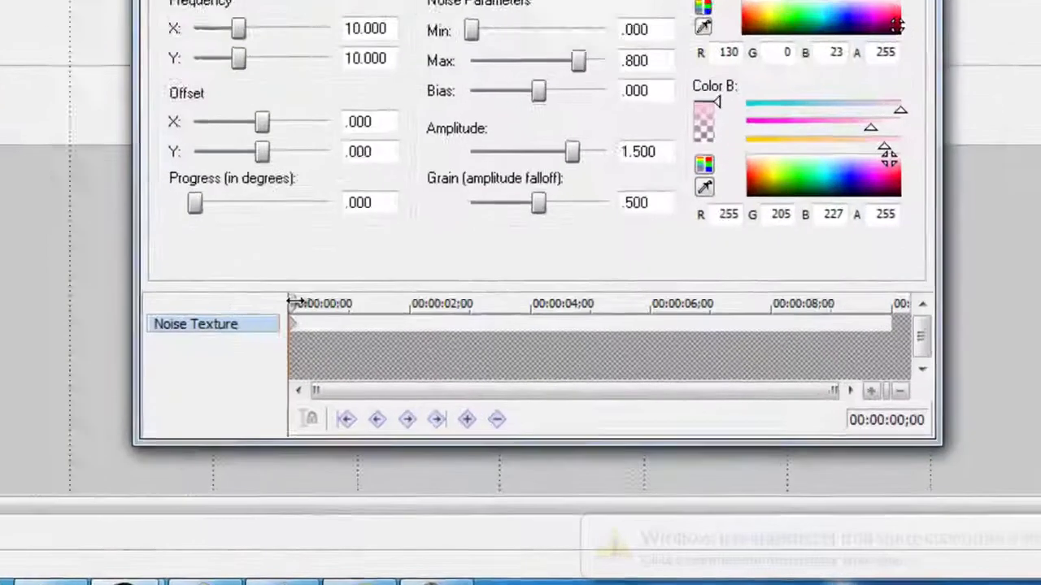
- Animate the noise texture by setting Progress to 10.000 degrees at 00:00:10;00, and close the generator settings
drag(489, 445, 570, 445)
drag(463, 299, 920, 344)
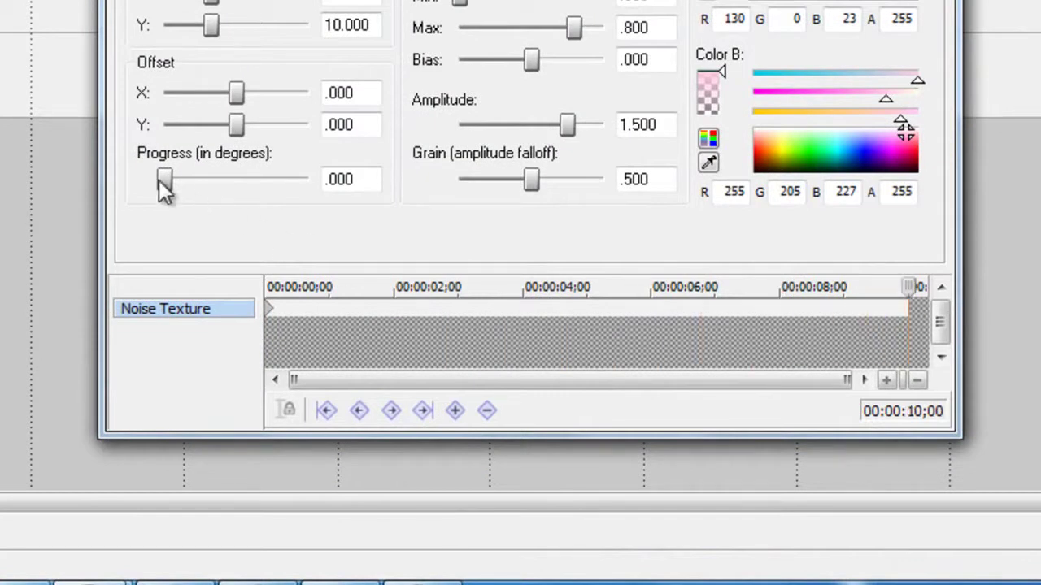
drag(165, 187, 309, 185)
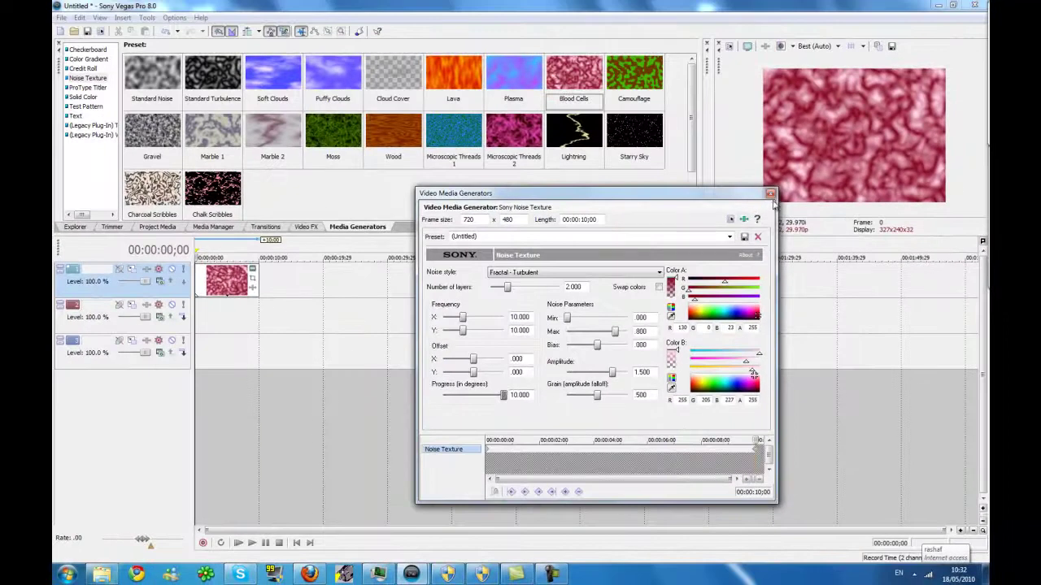
click(769, 194)
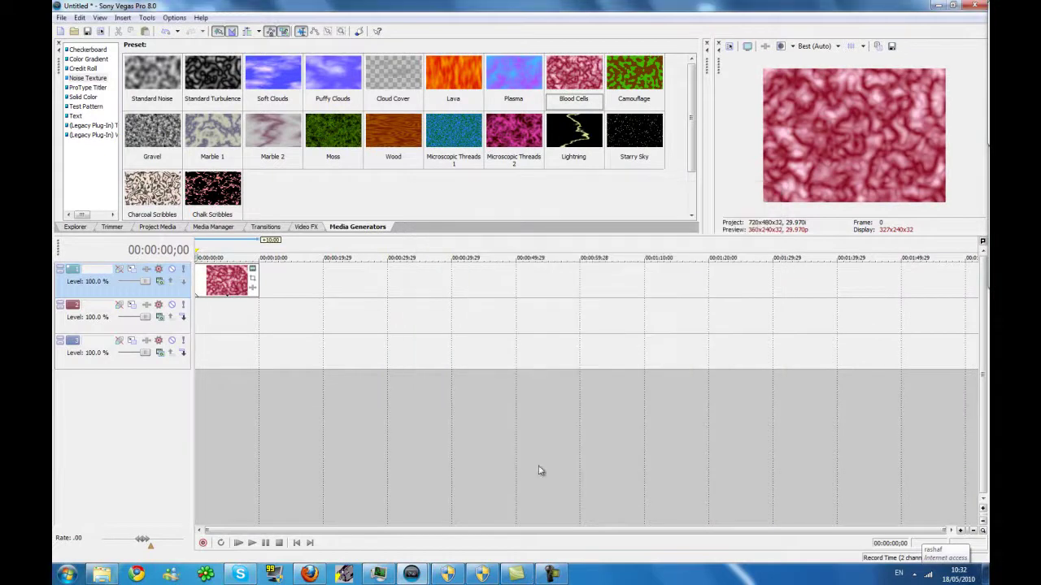
- Preview the animated texture from the start and set the first track's compositing mode to Dodge
click(239, 543)
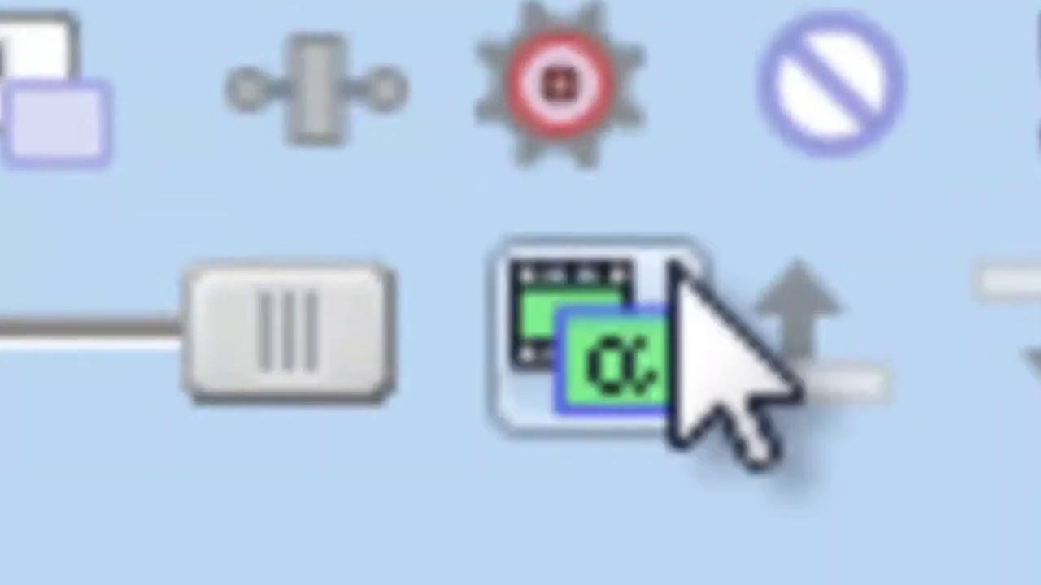
click(161, 280)
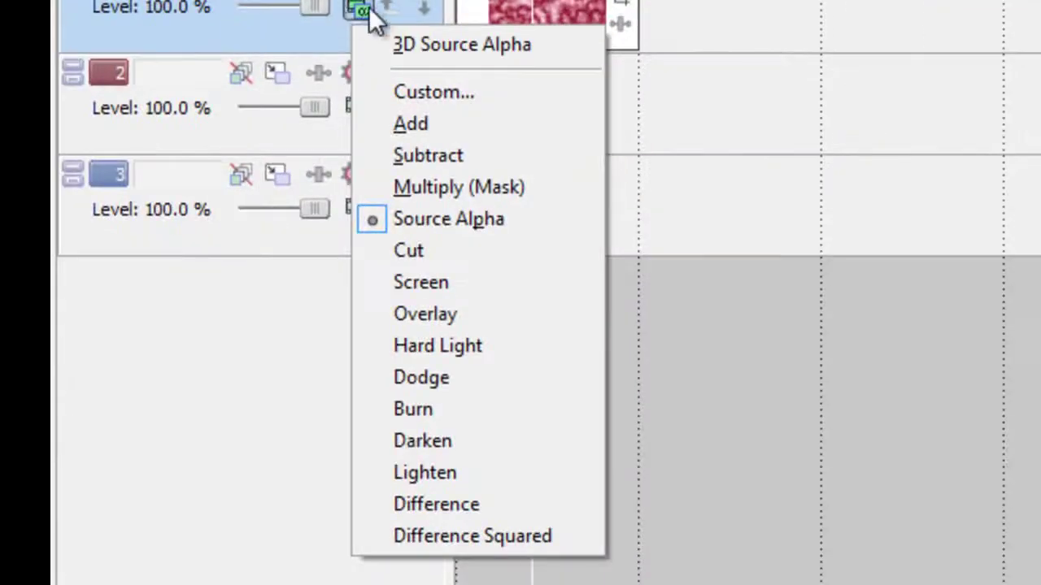
click(427, 379)
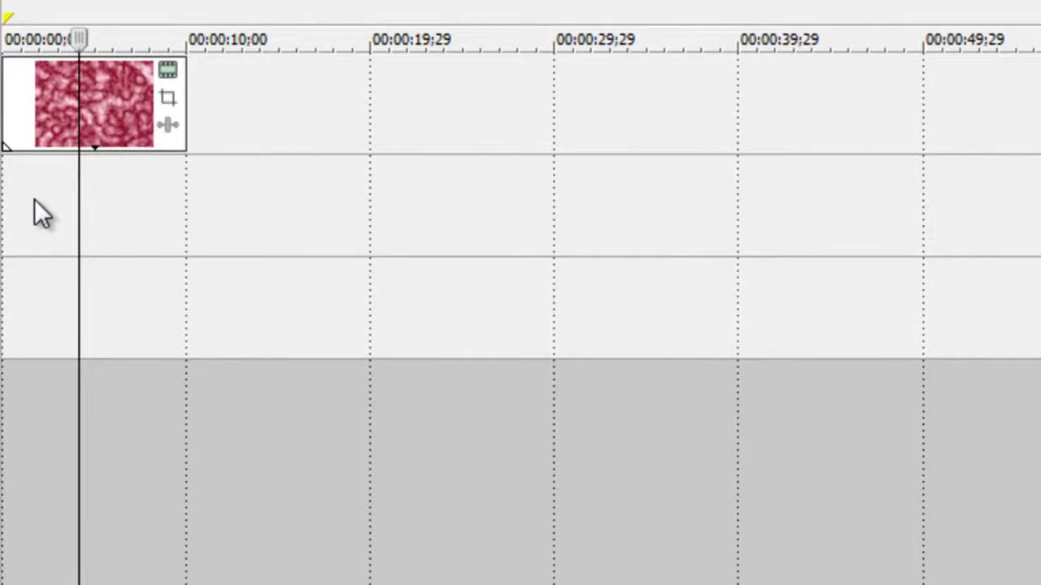
- Insert text media with the default sample text at the playhead on the second and third tracks
right_click(205, 315)
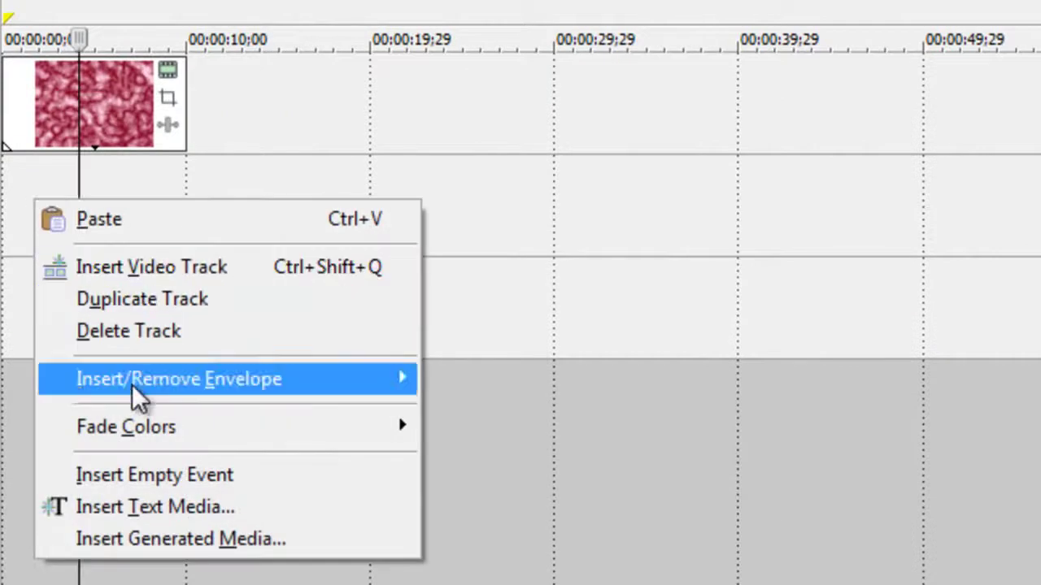
click(170, 507)
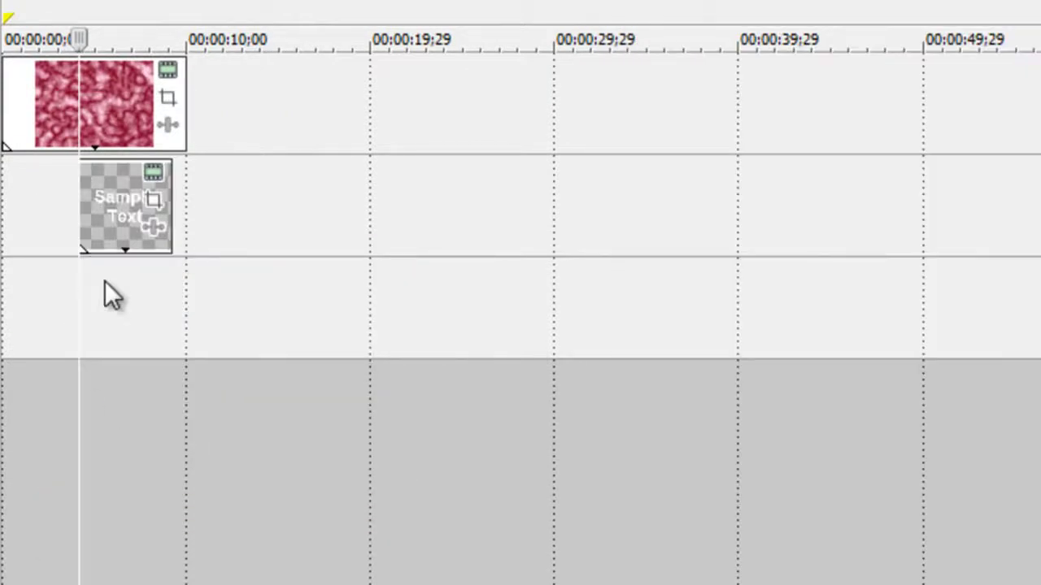
right_click(114, 296)
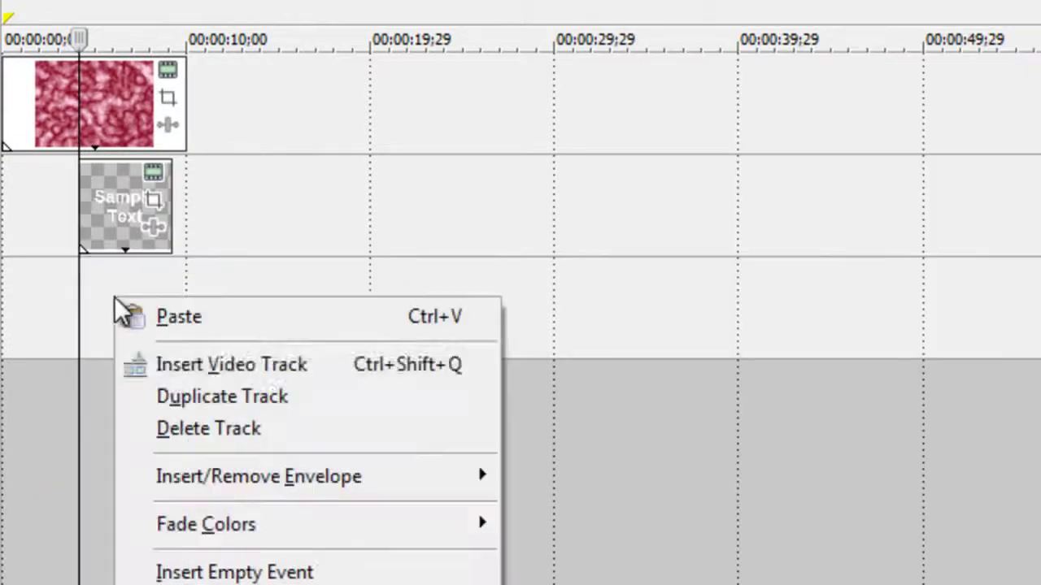
click(175, 398)
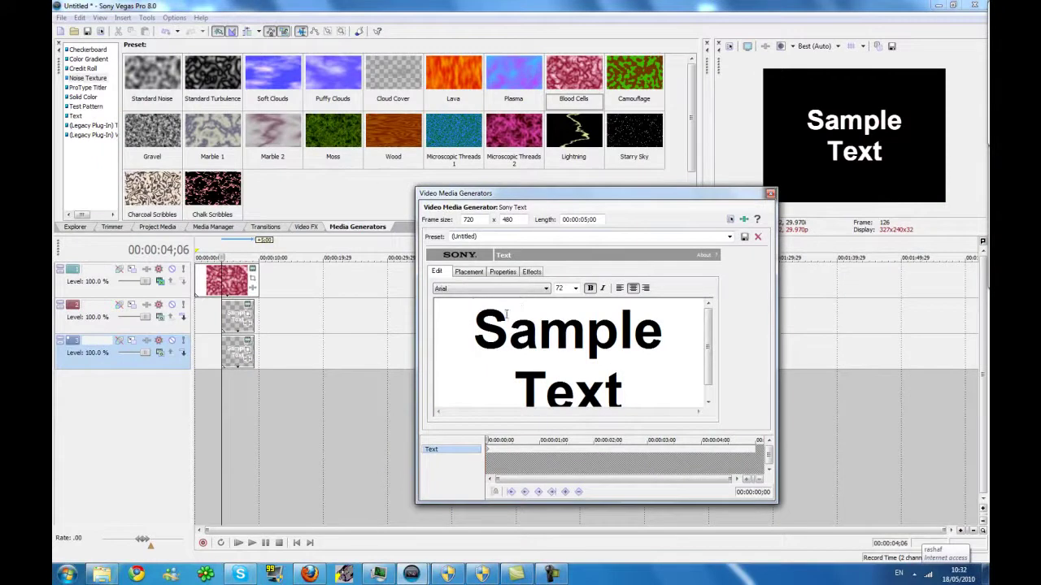
- Select the sample text of the third track's event and look through the available fonts for a decorative one
drag(482, 329, 514, 382)
key(Delete)
drag(514, 329, 637, 390)
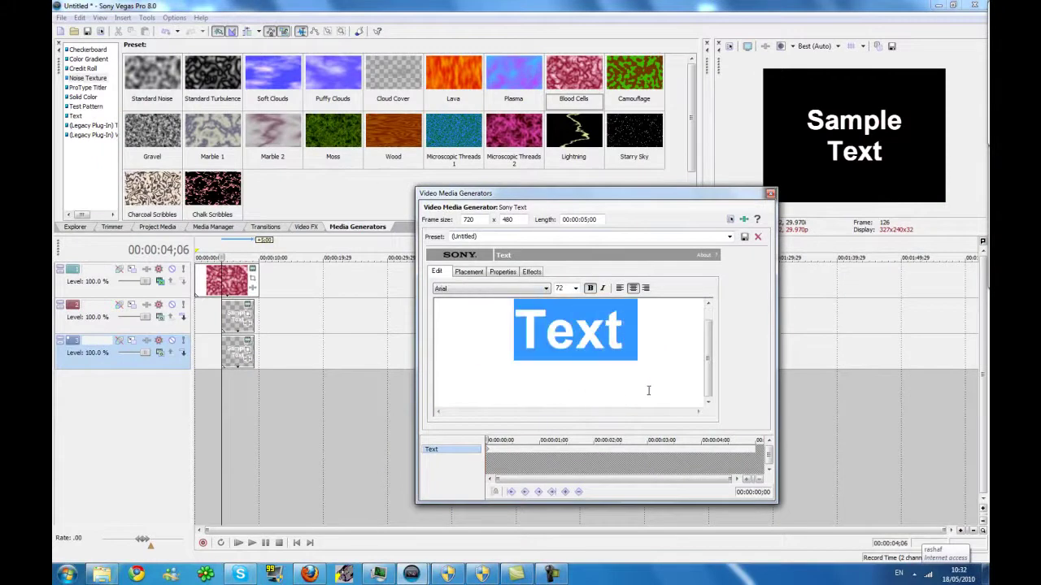
click(490, 289)
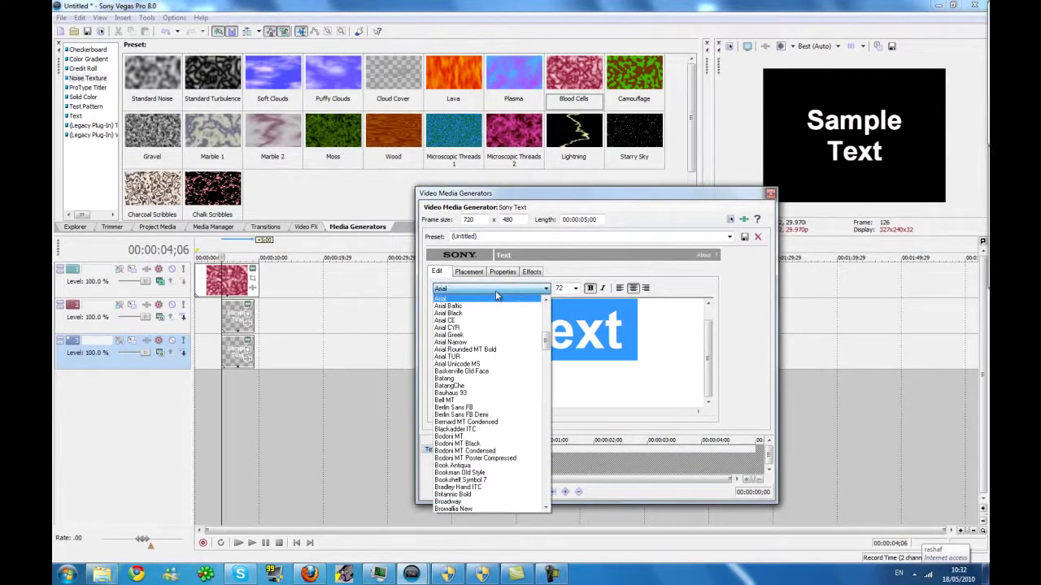
scroll(492, 298, down, 10)
scroll(521, 396, down, 6)
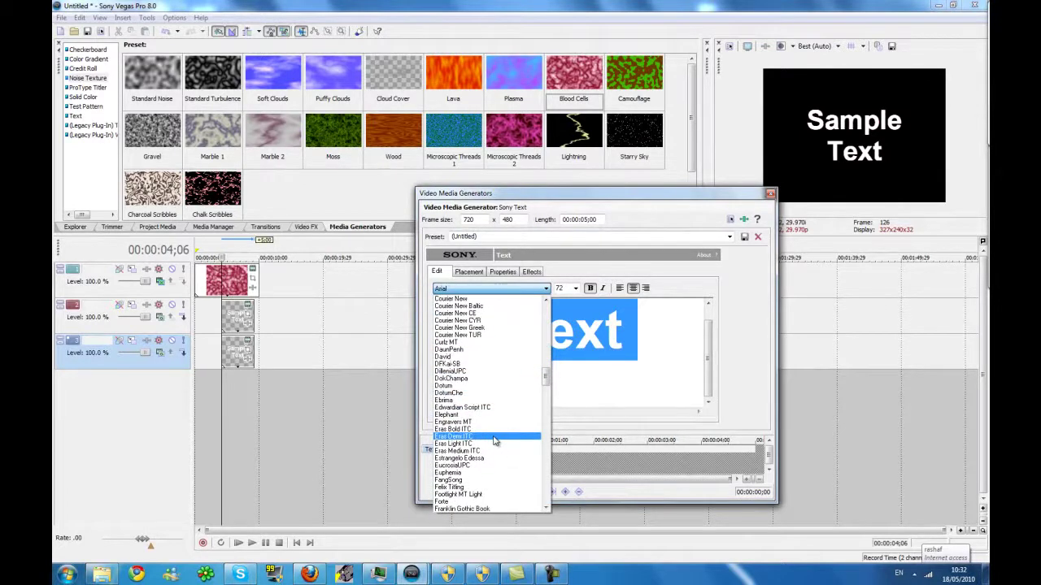
scroll(494, 440, down, 5)
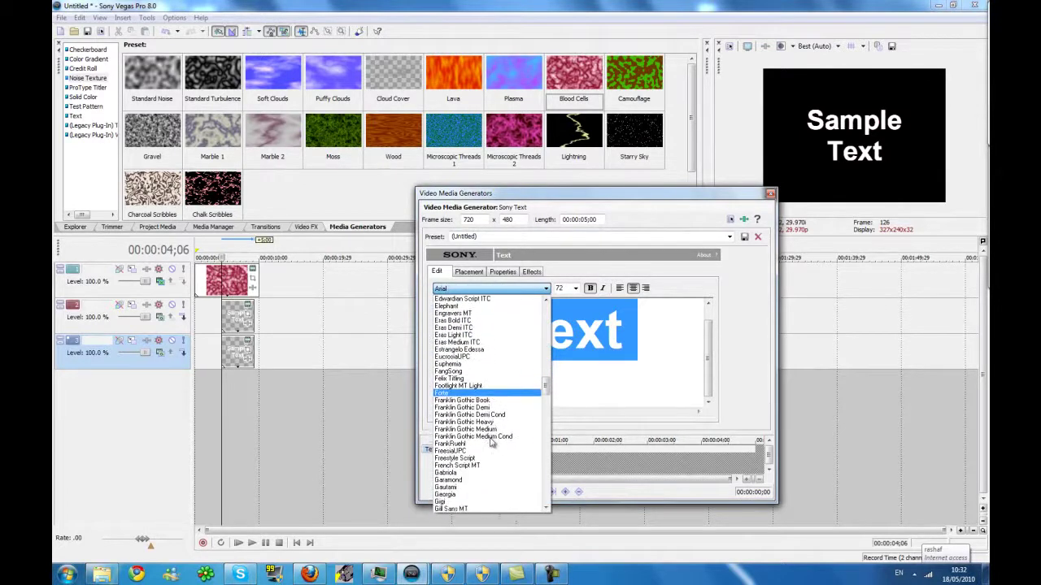
scroll(491, 441, down, 1)
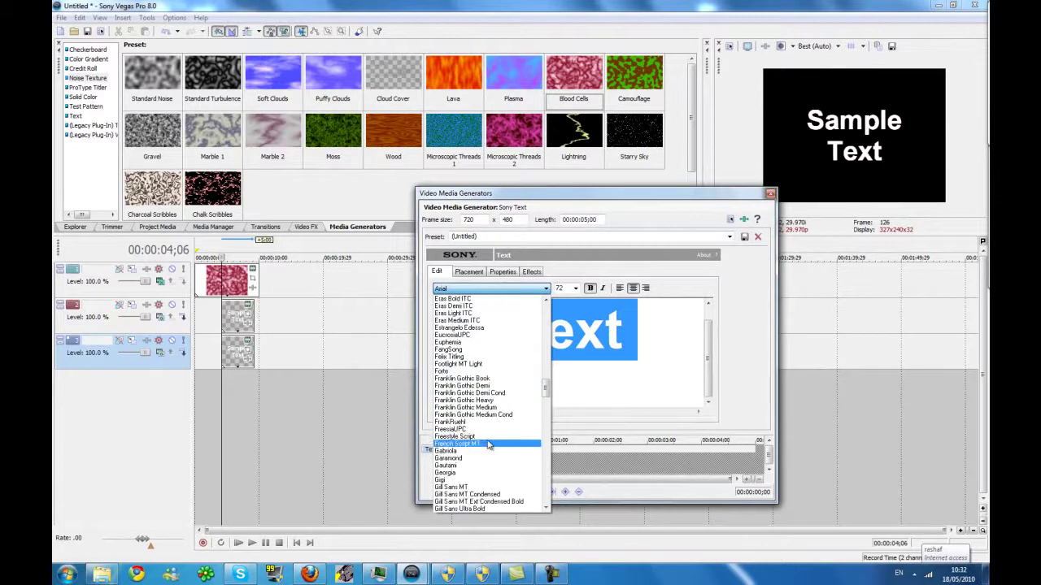
scroll(490, 446, down, 4)
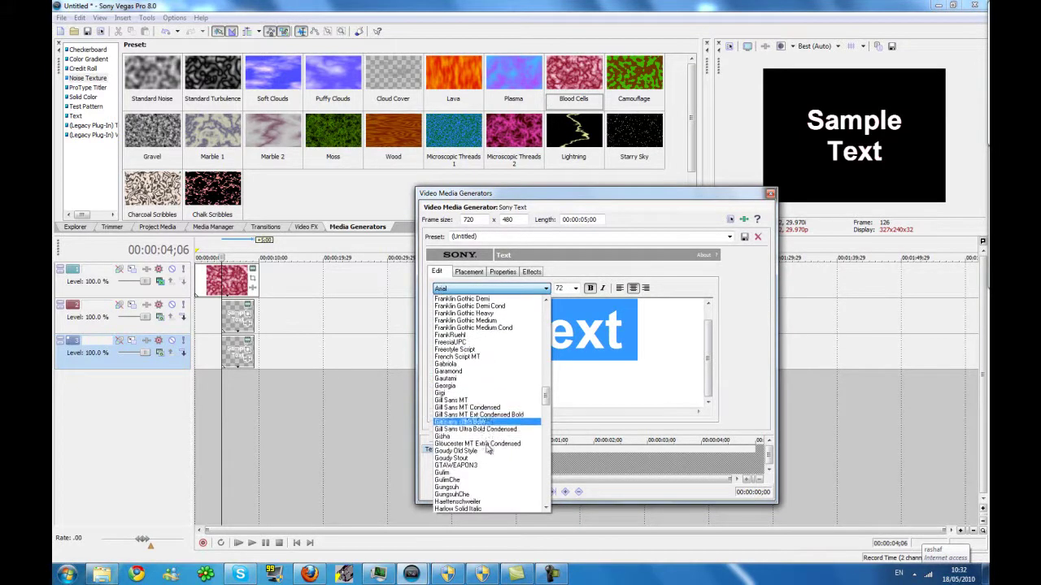
- Switch to the finished project and open the "Presents" text event on its third track to check the font
click(419, 574)
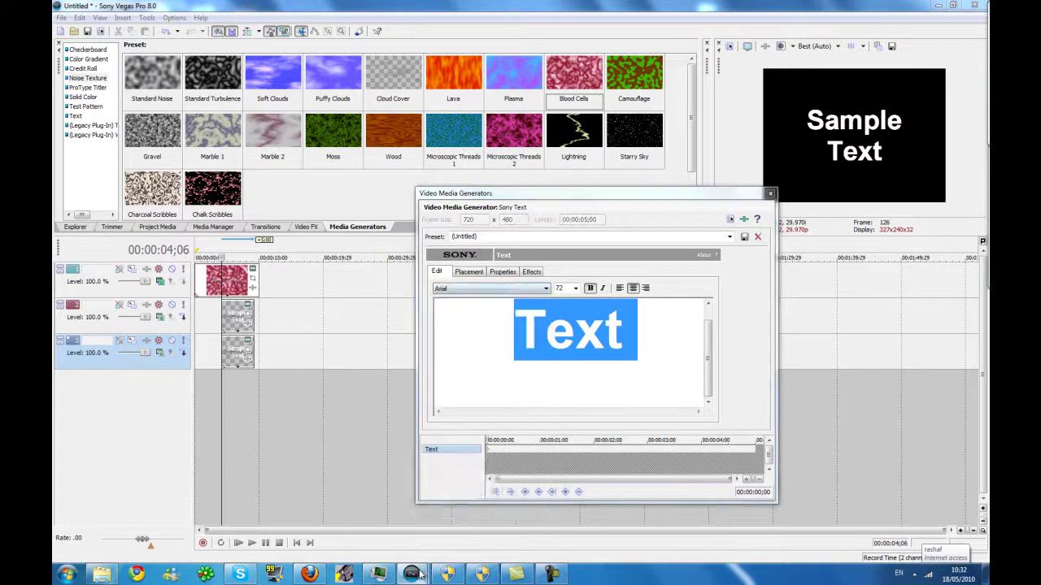
click(488, 479)
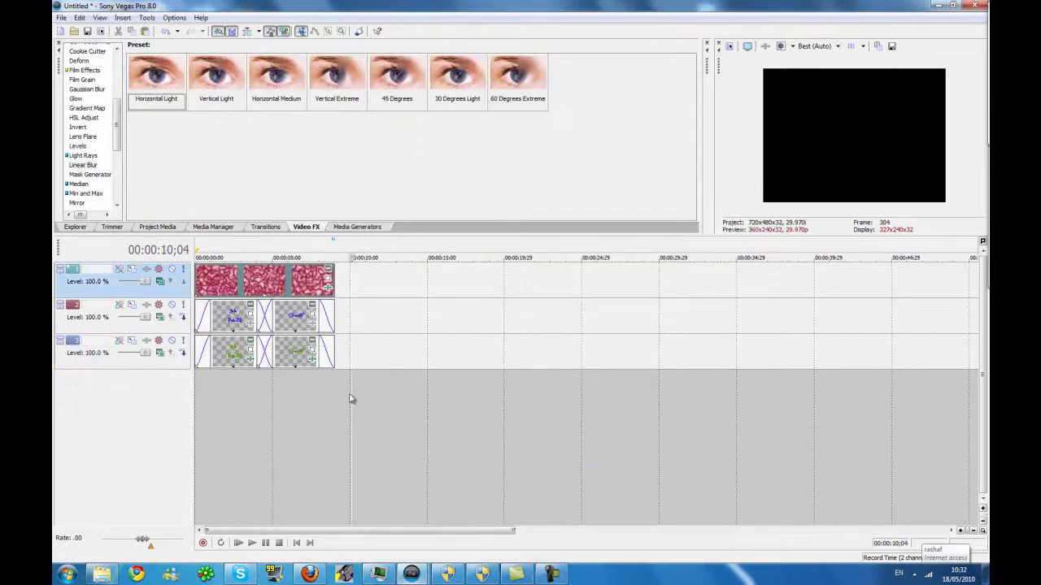
click(314, 342)
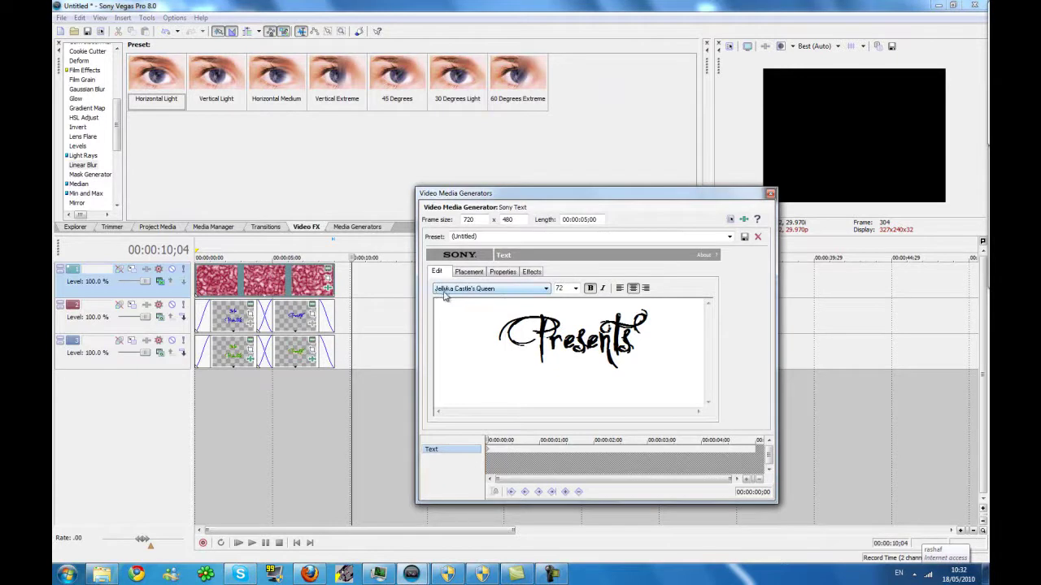
- Return to the new project, set the selected text's font to Jellyka Castle's Queen and close the text generator
mouse_move(411, 575)
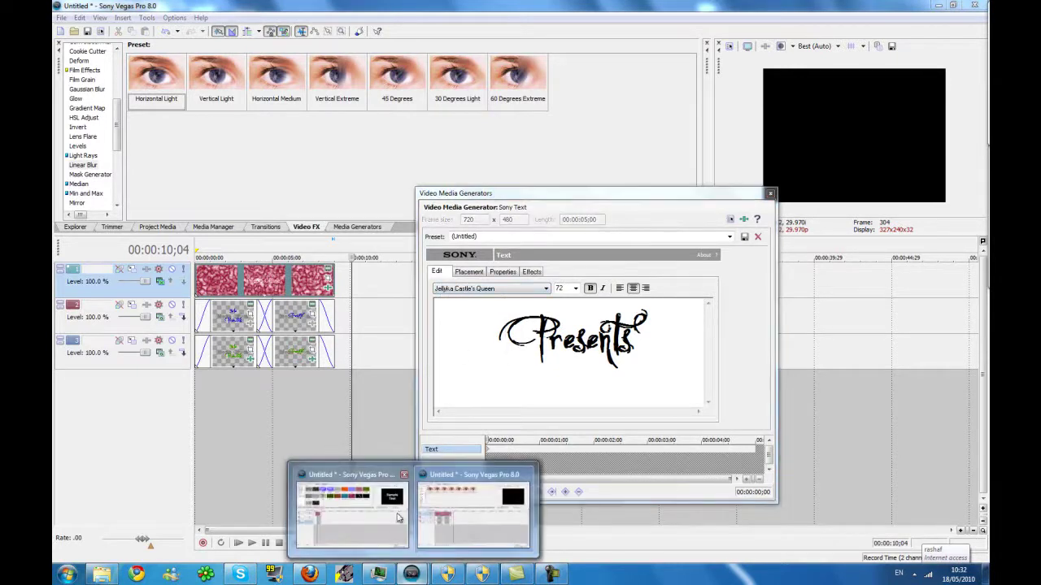
click(425, 488)
click(504, 292)
scroll(491, 350, down, 10)
scroll(491, 365, down, 12)
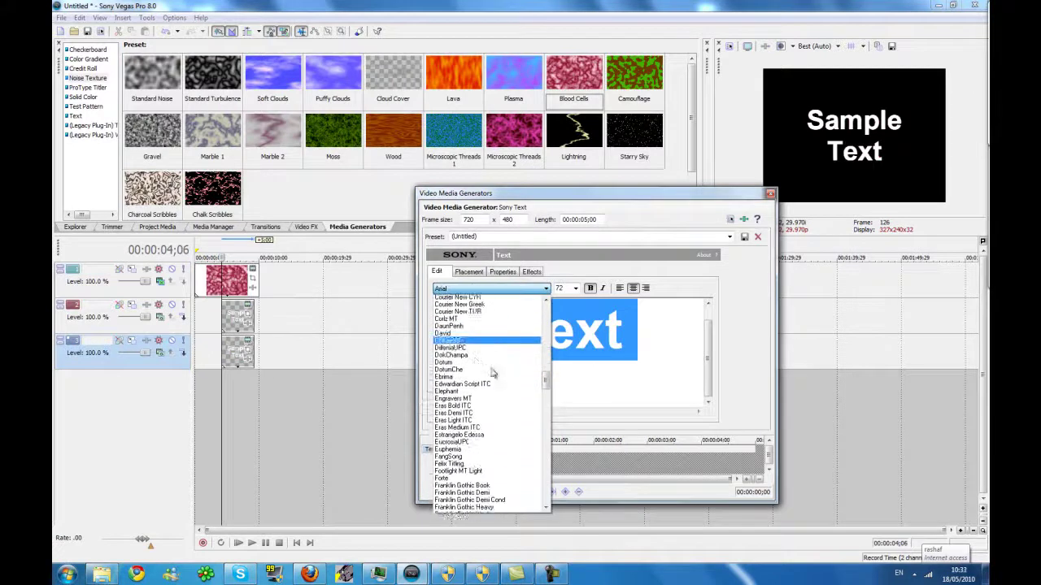
scroll(492, 372, down, 6)
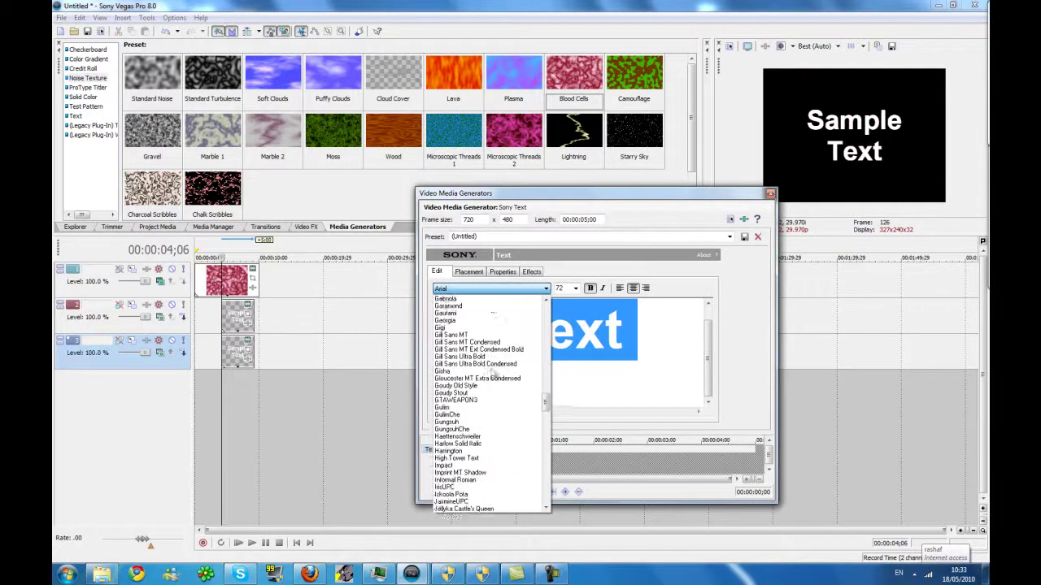
click(472, 488)
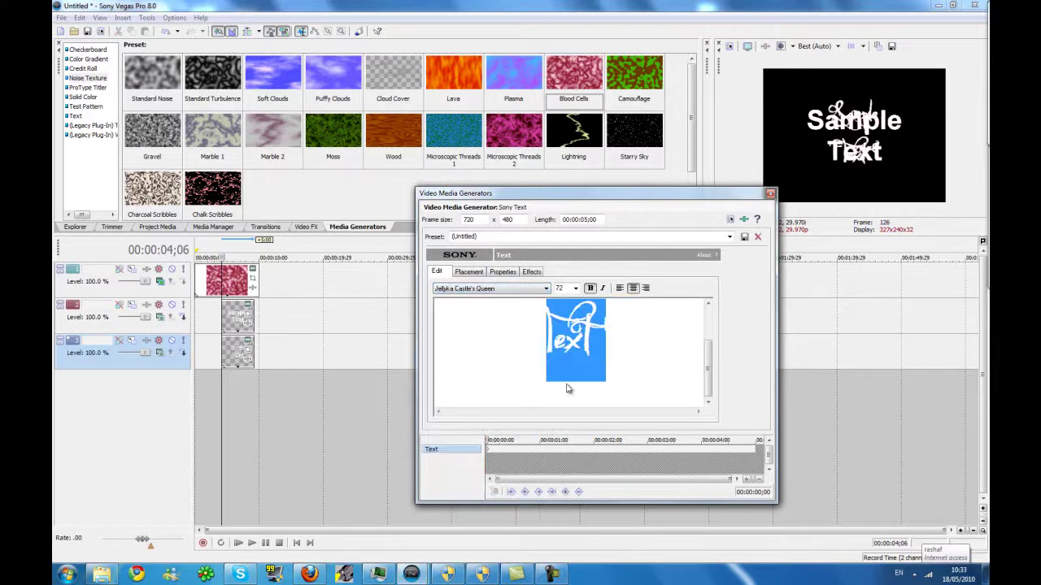
click(770, 195)
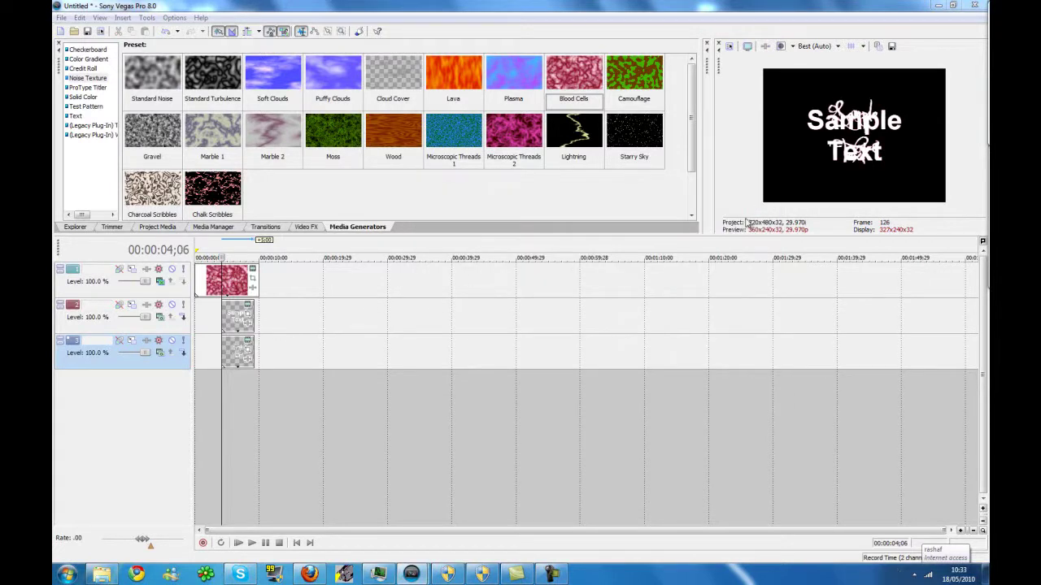
- Set the font of the second track's sample text to Jellyka Castle's Queen and close the text generator
click(249, 307)
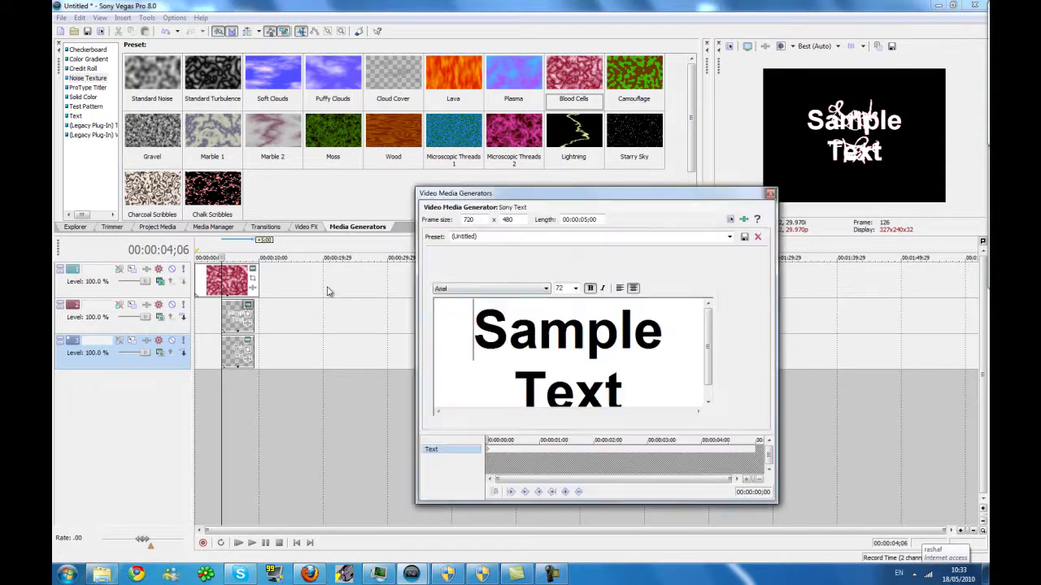
click(527, 293)
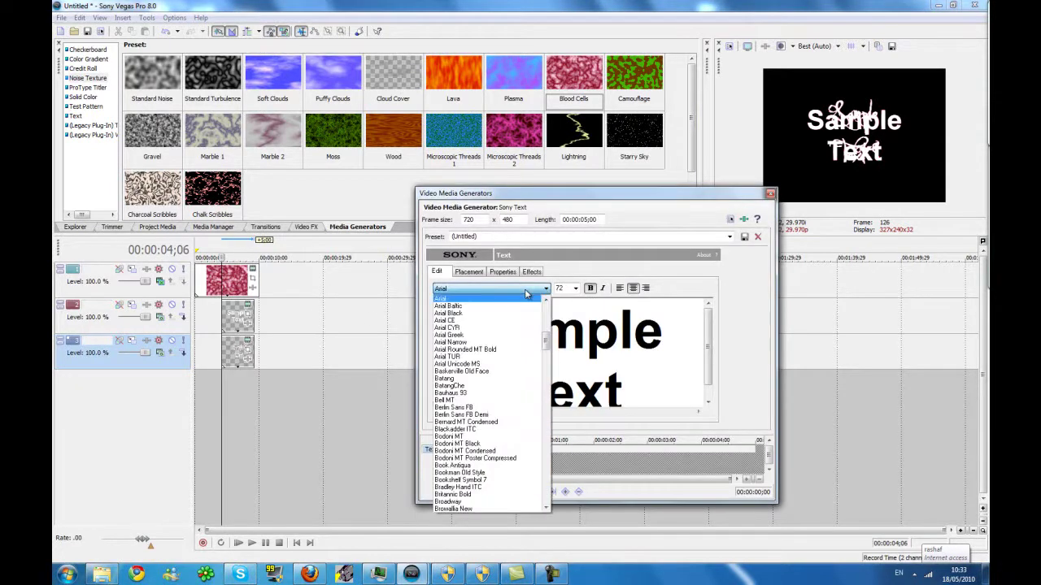
scroll(516, 357, down, 20)
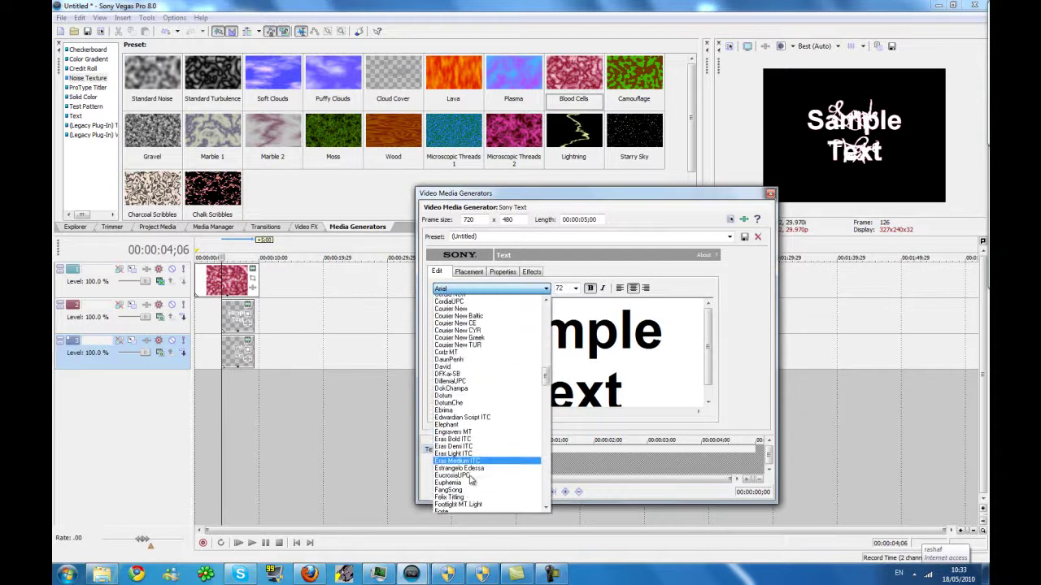
scroll(470, 481, down, 3)
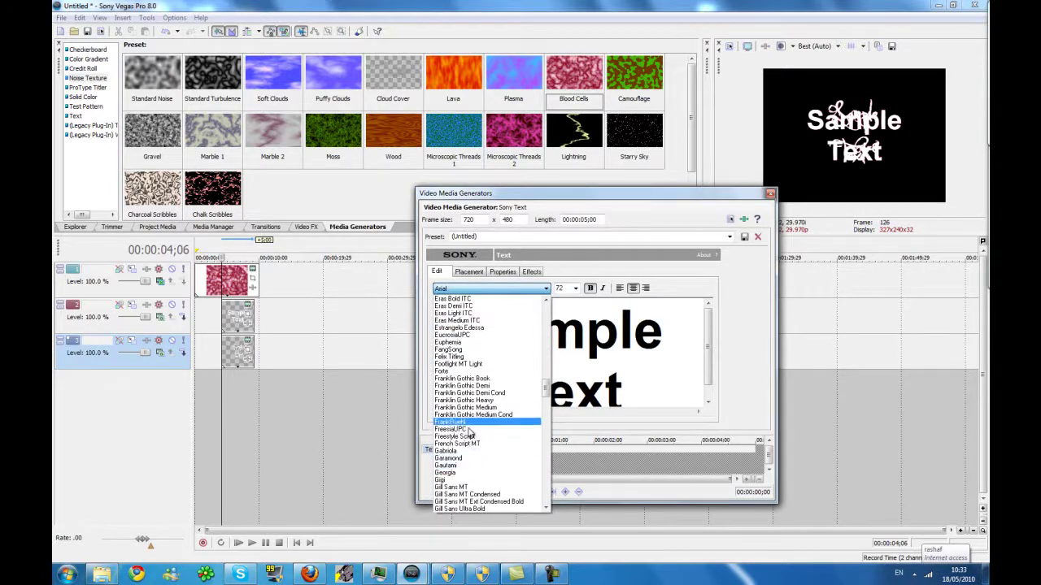
scroll(482, 424, down, 7)
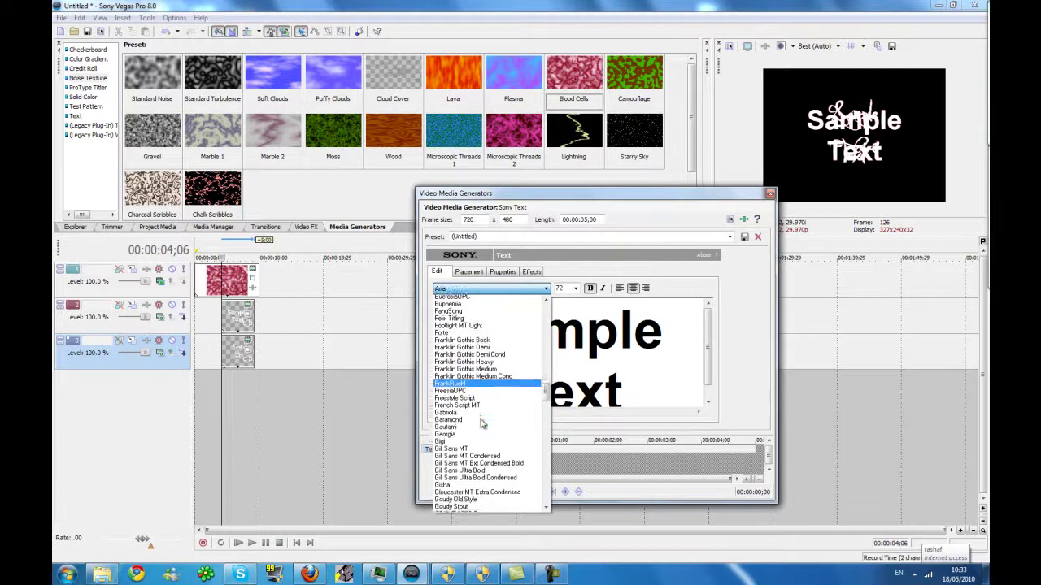
scroll(482, 424, down, 20)
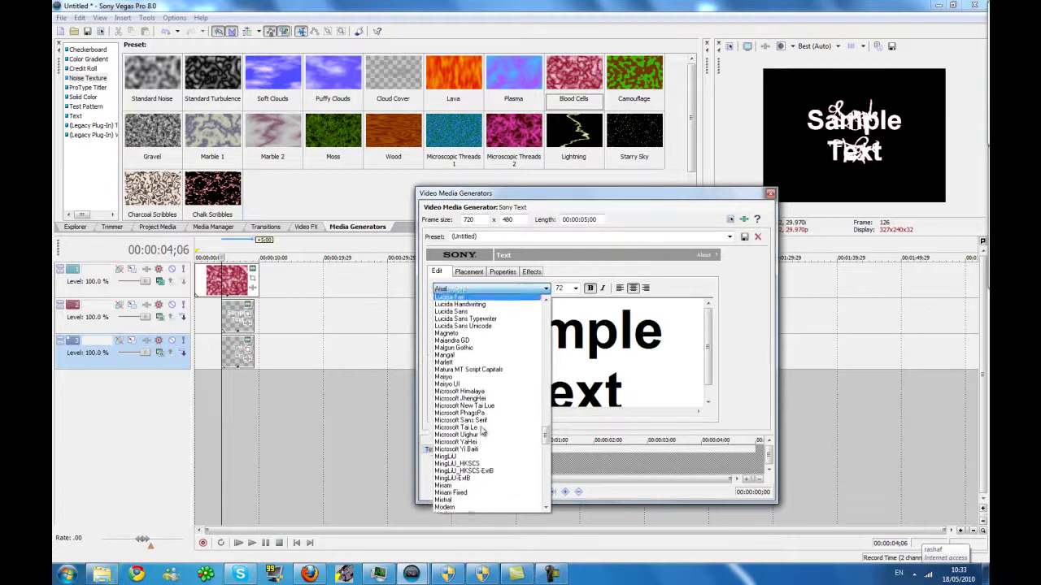
mouse_move(547, 435)
mouse_down()
mouse_move(550, 465)
mouse_move(540, 417)
mouse_up()
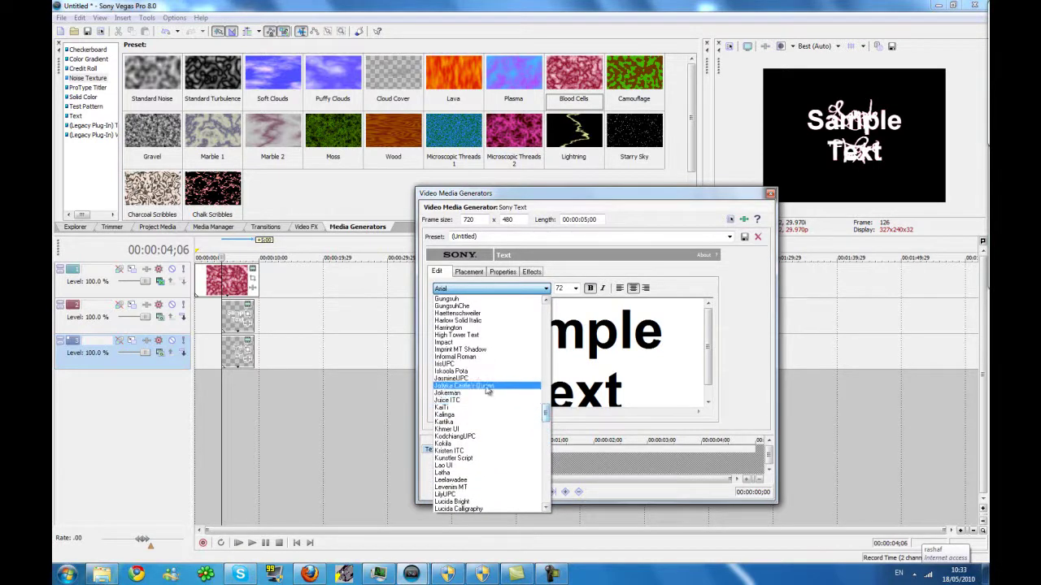
click(528, 386)
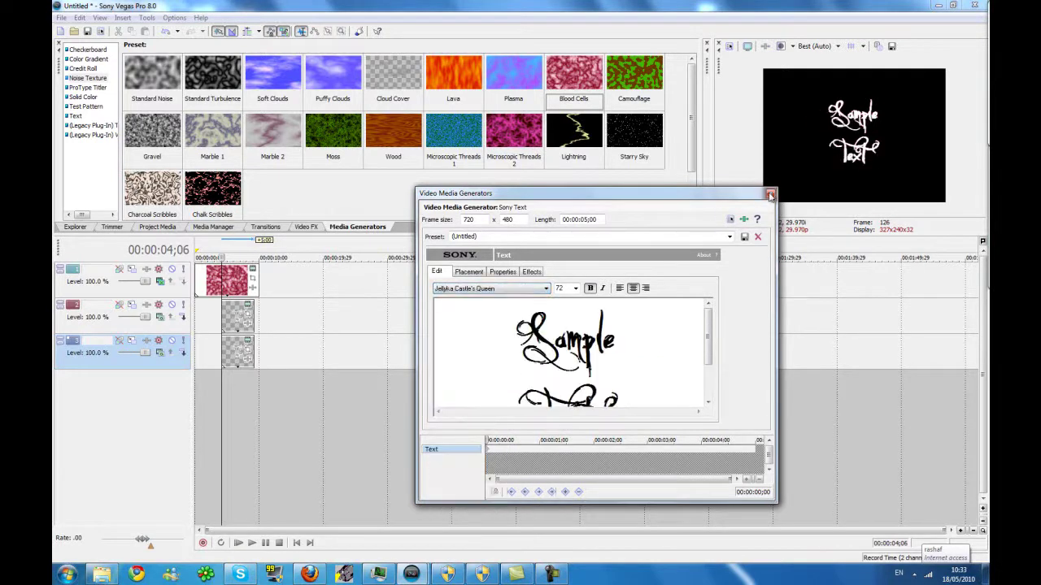
click(770, 194)
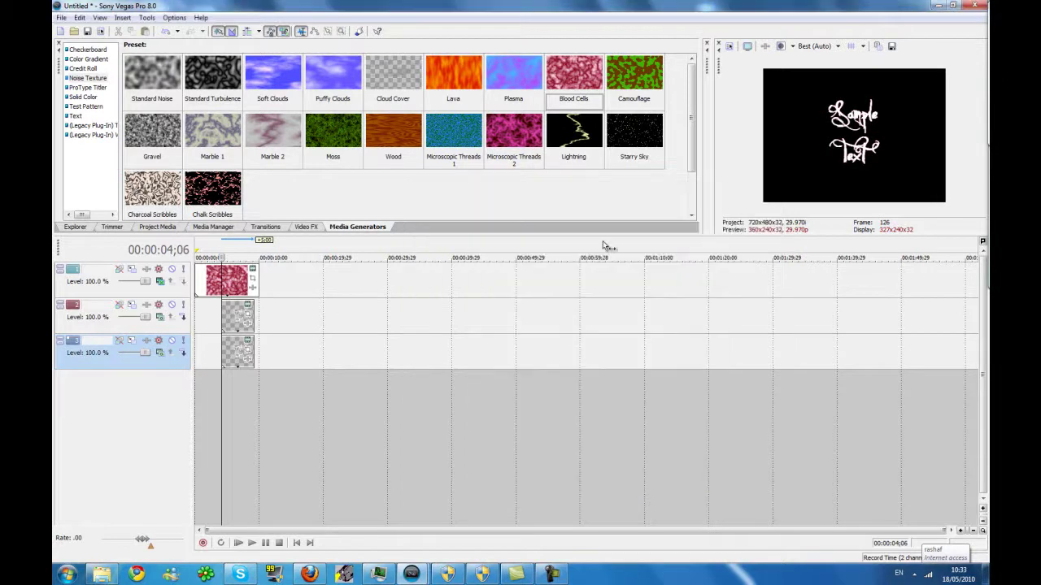
- Move the text events on the second and third tracks to the start of the timeline
drag(238, 315, 195, 317)
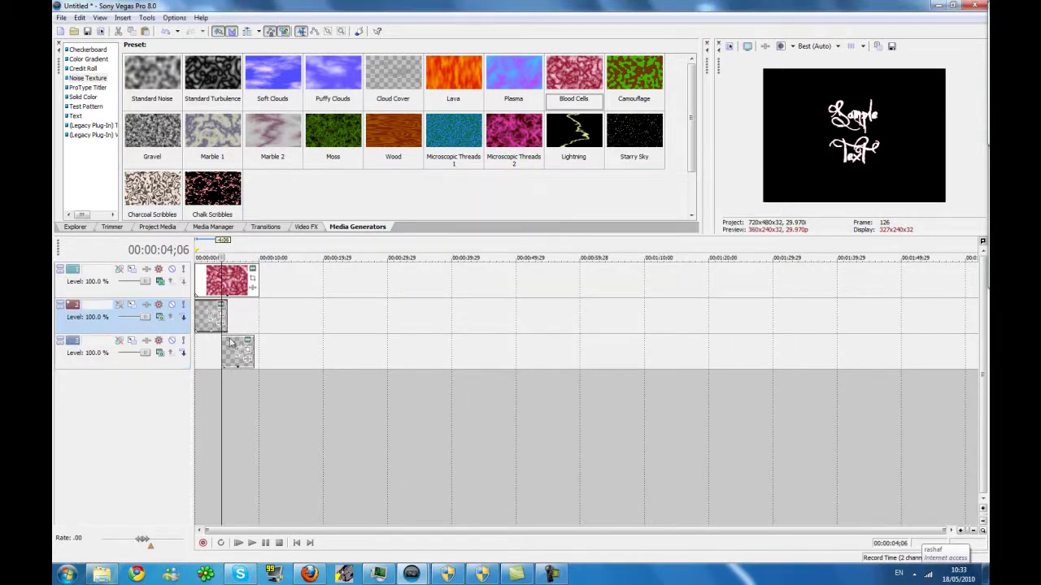
drag(234, 353, 197, 354)
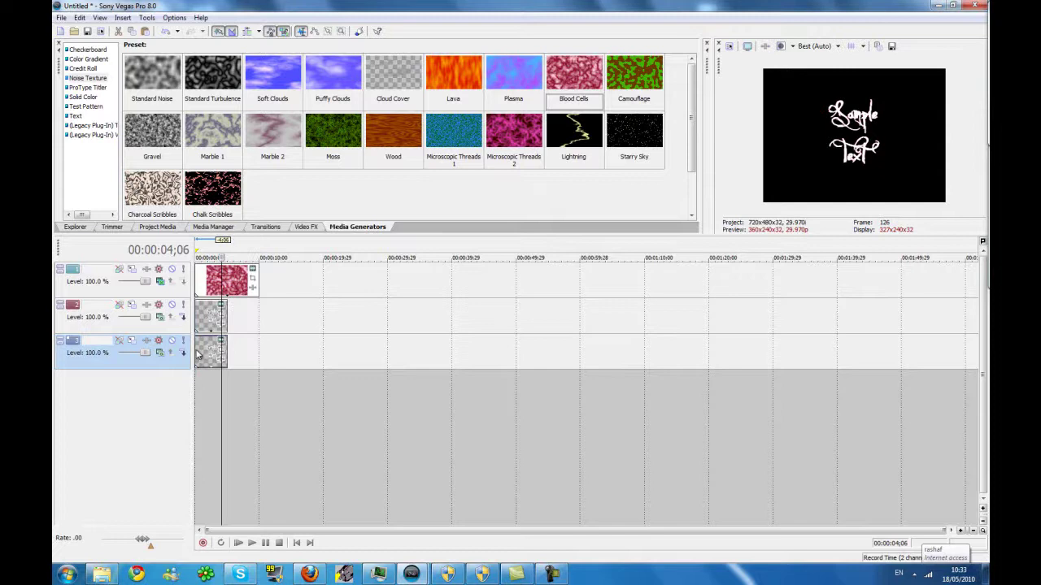
- Replace the second track's sample text with "Hailai" and "Productions" on two lines and close the text generator
click(222, 308)
drag(519, 339, 592, 389)
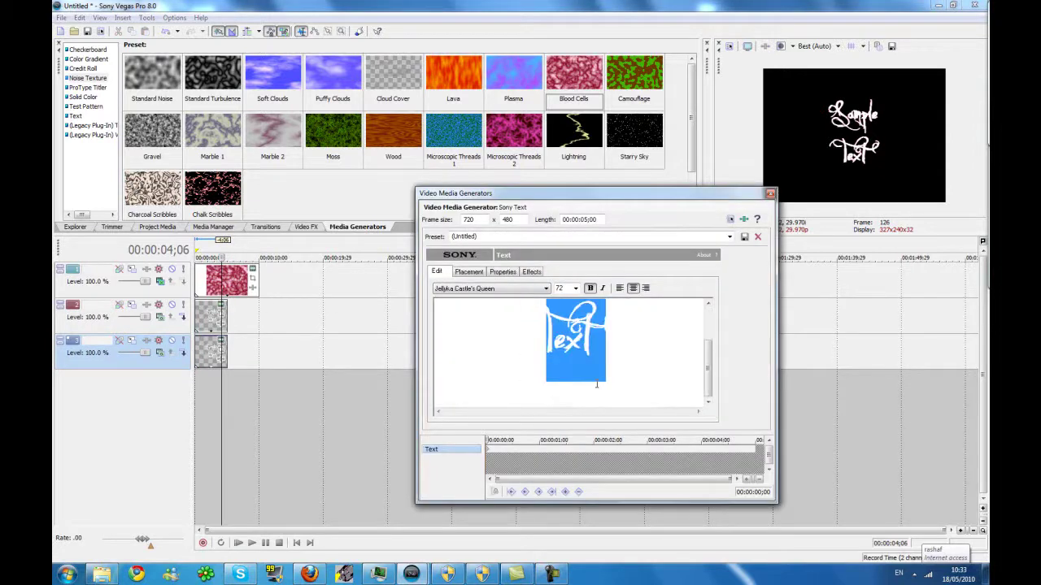
text(1)
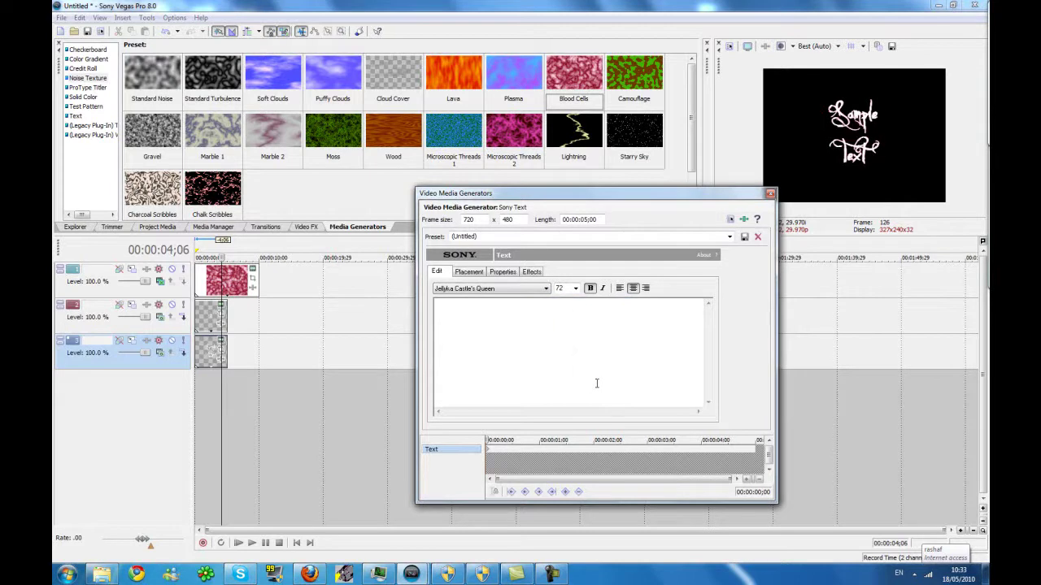
text(1)
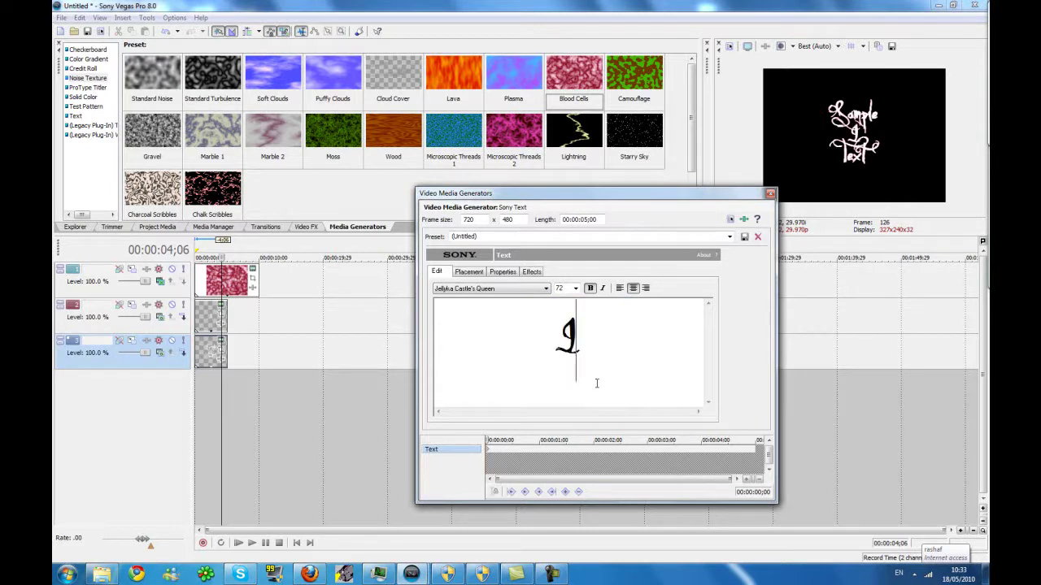
text(0)
text(ailai)
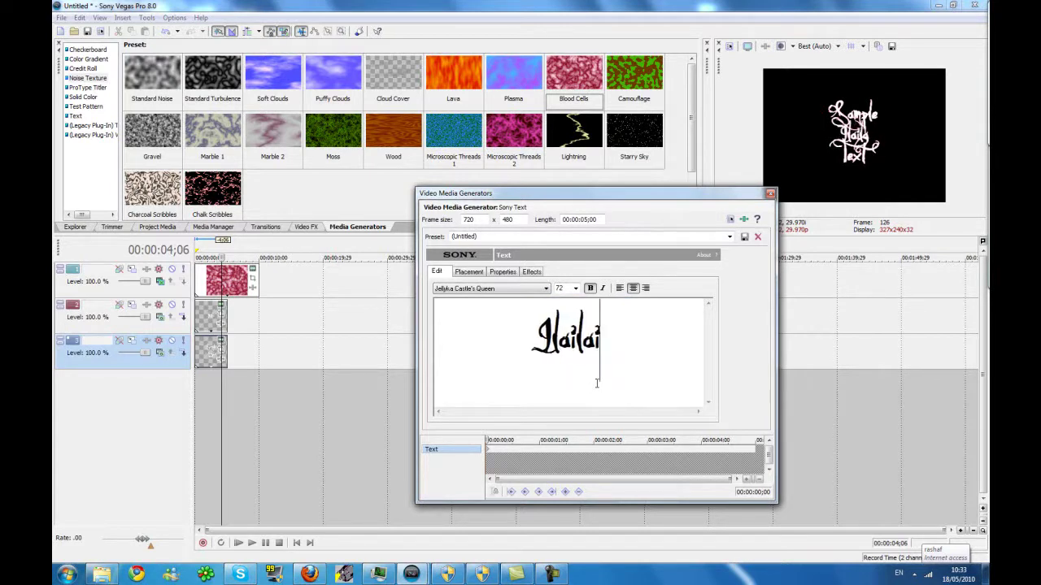
key(Return)
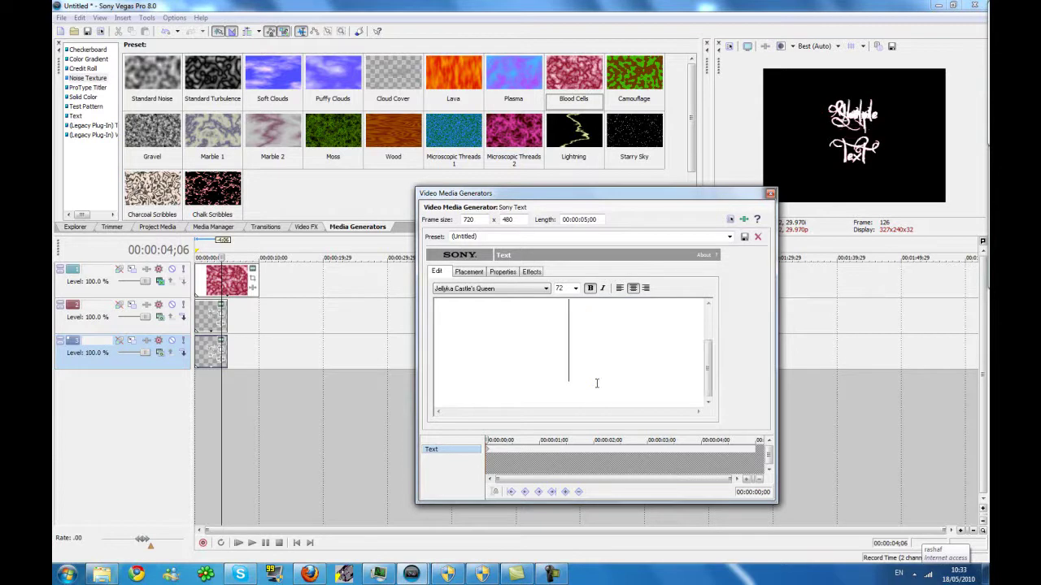
text(Productions)
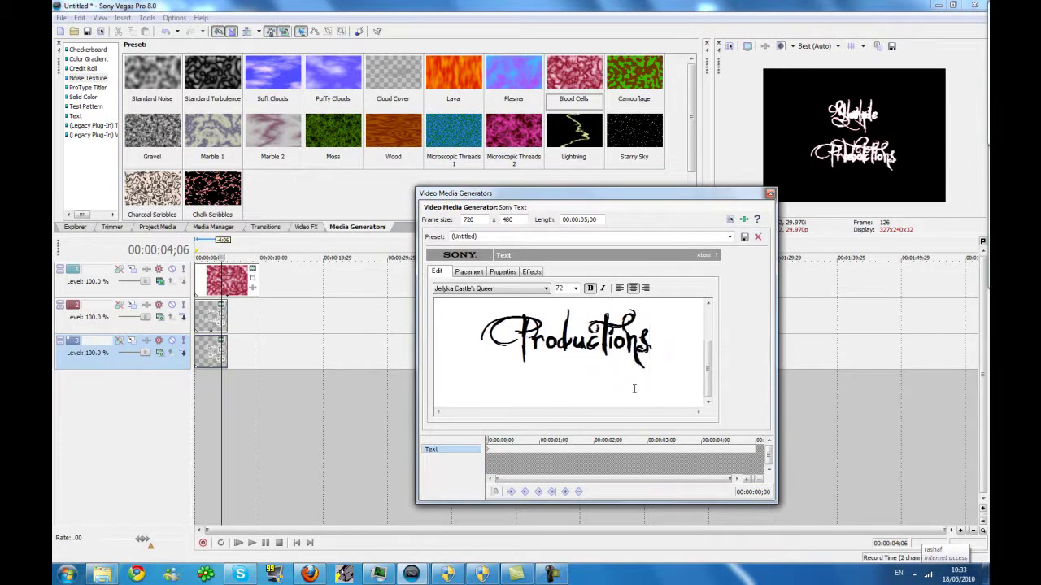
click(770, 194)
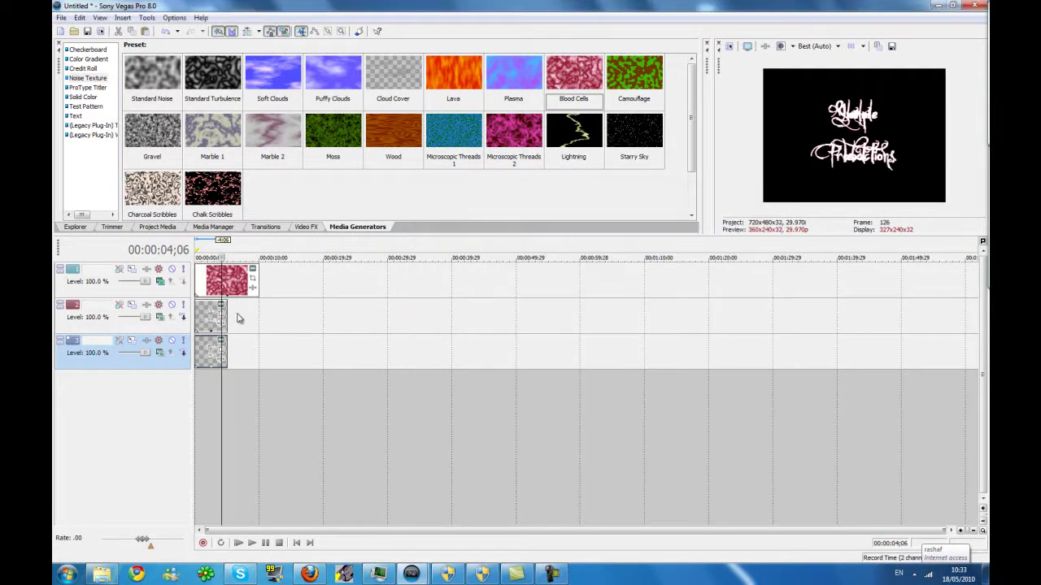
- Replace the third track's sample text with the same two lines, "Hailai" and "Productions", and close the text generator
click(220, 343)
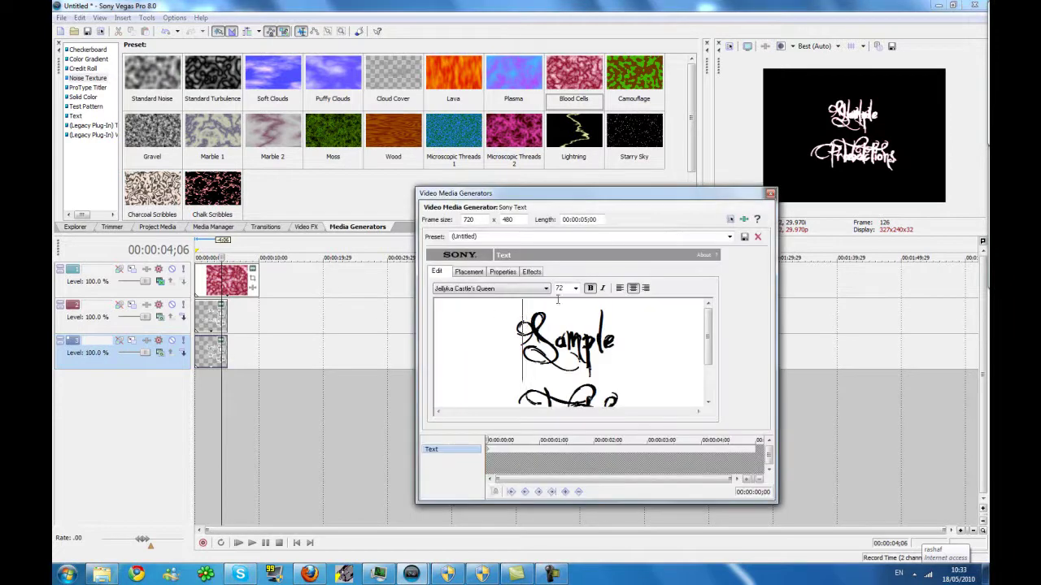
drag(521, 333, 603, 392)
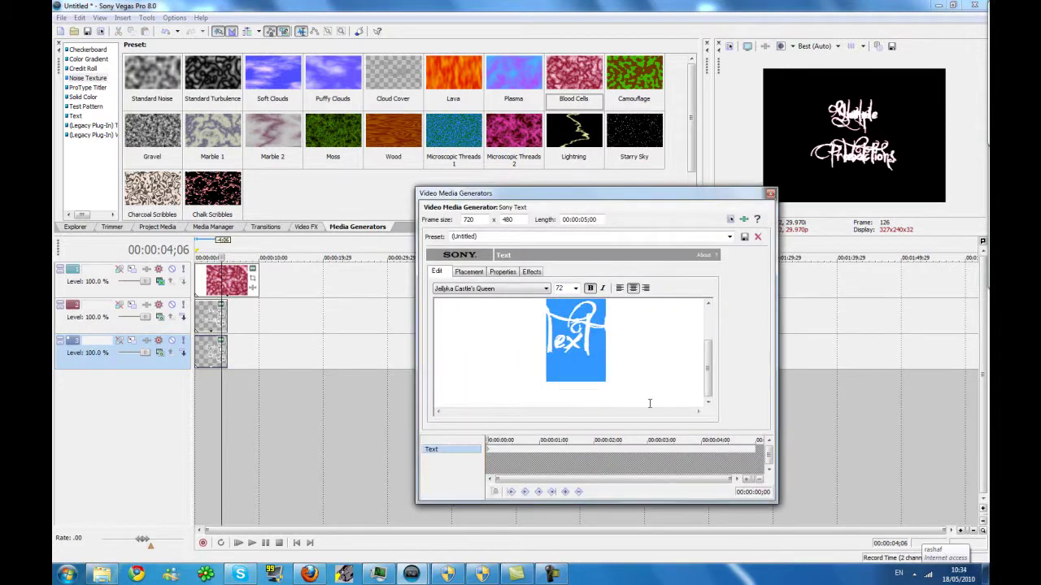
text(I)
text(ailai)
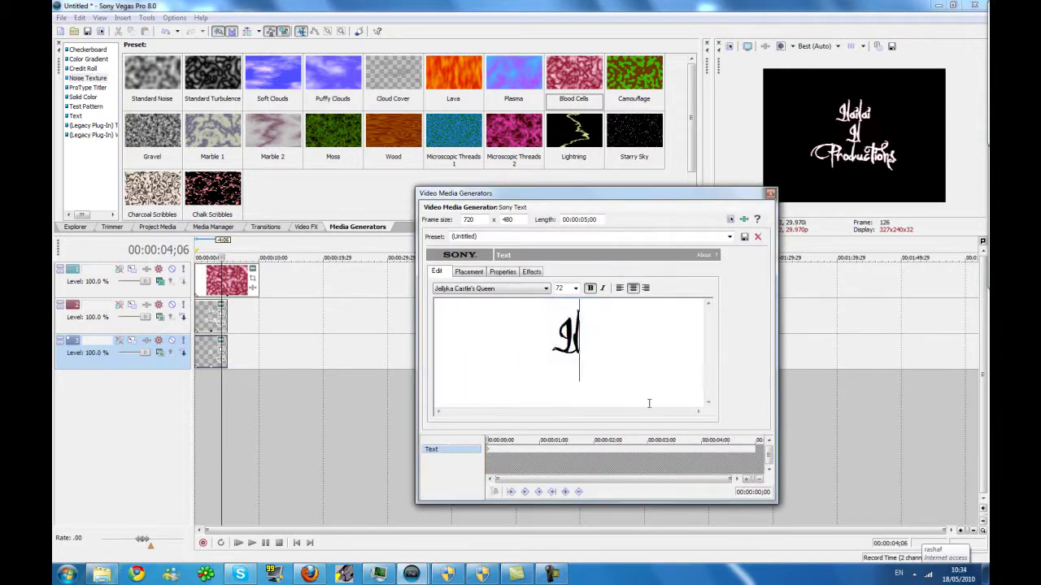
key(BackSpace)
key(BackSpace)
key(BackSpace)
key(BackSpace)
key(BackSpace)
key(BackSpace)
text(Pro)
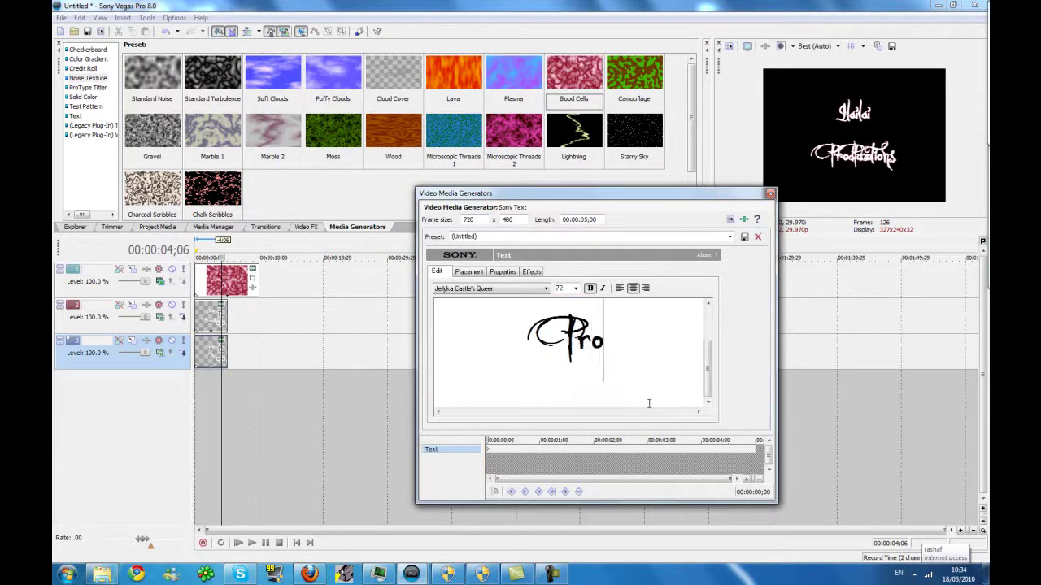
text(ductions)
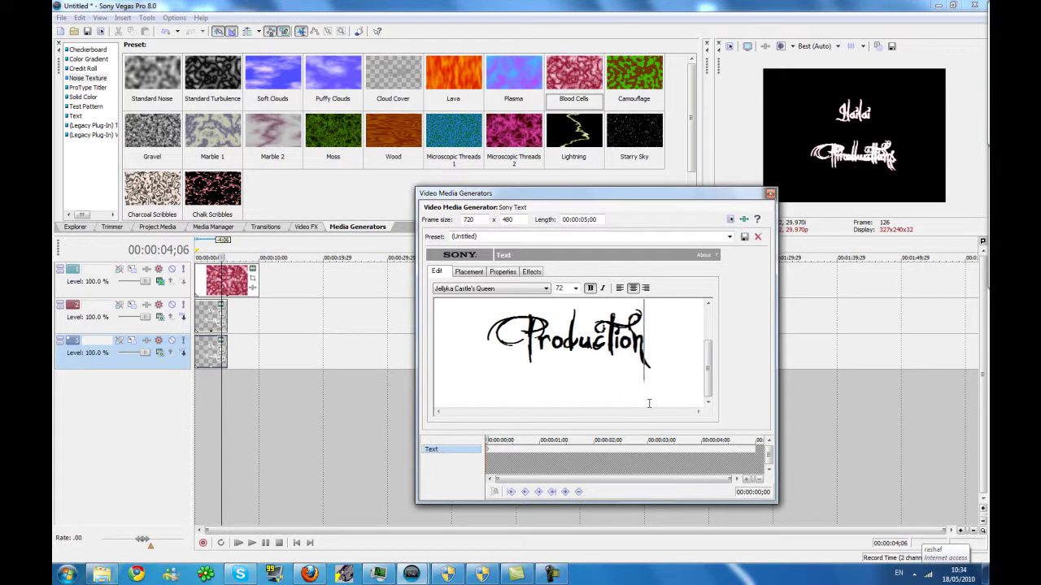
click(770, 194)
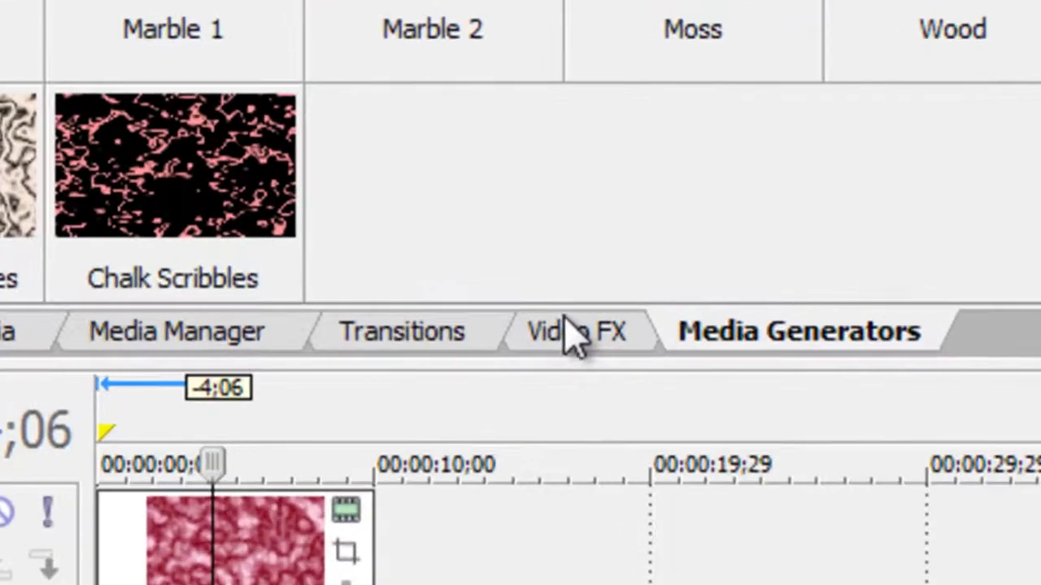
- Apply the Gradient Map effect's Sunset preset to the noise texture event on the first track and close the effect settings
click(579, 334)
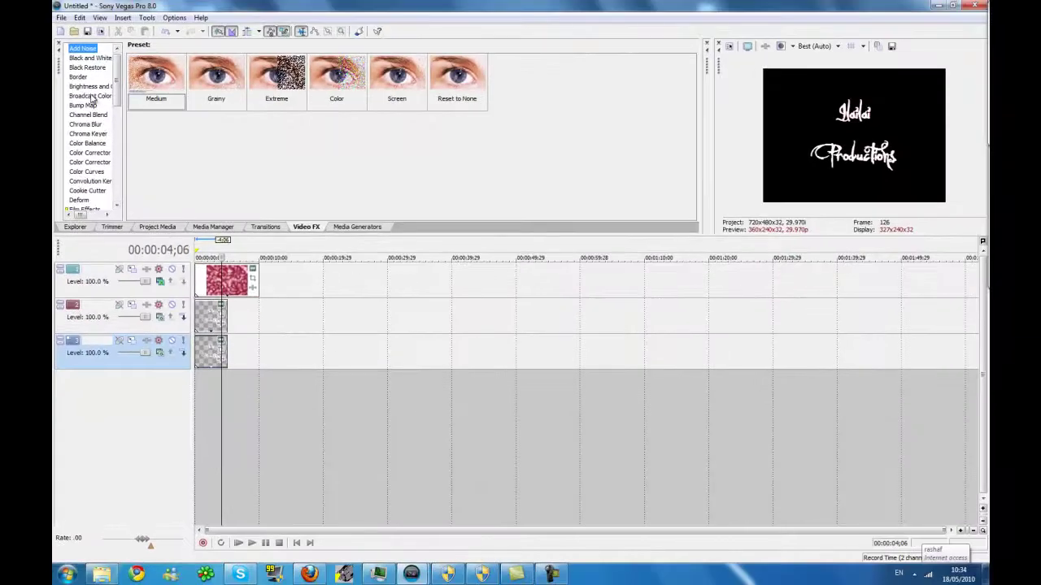
scroll(117, 120, down, 5)
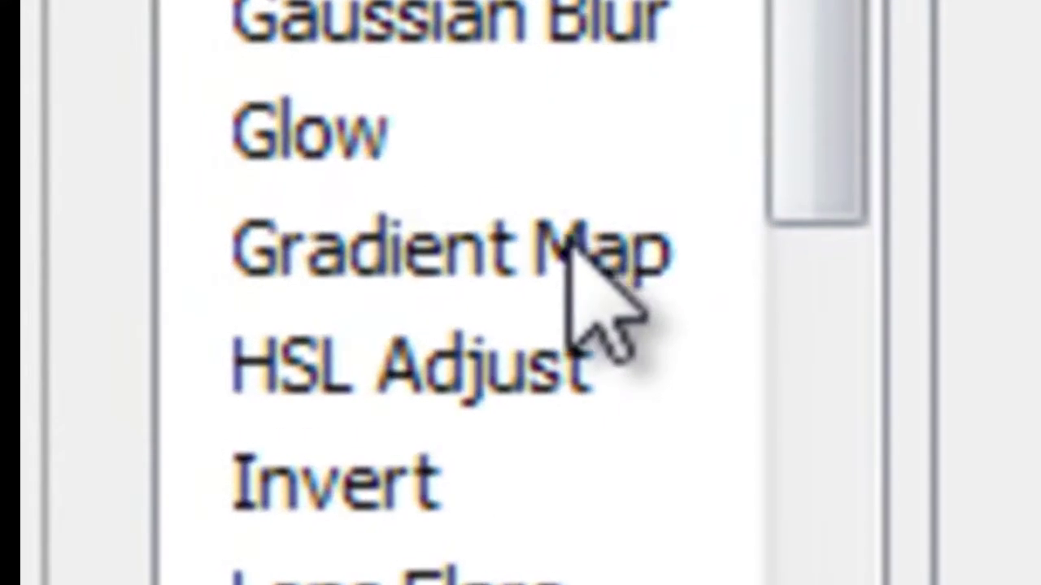
click(396, 212)
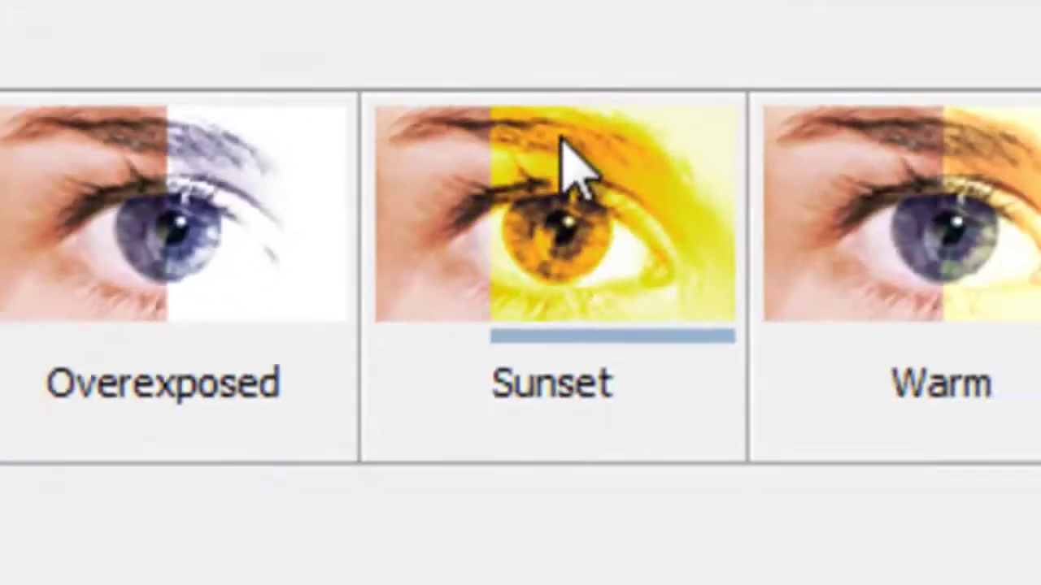
click(569, 163)
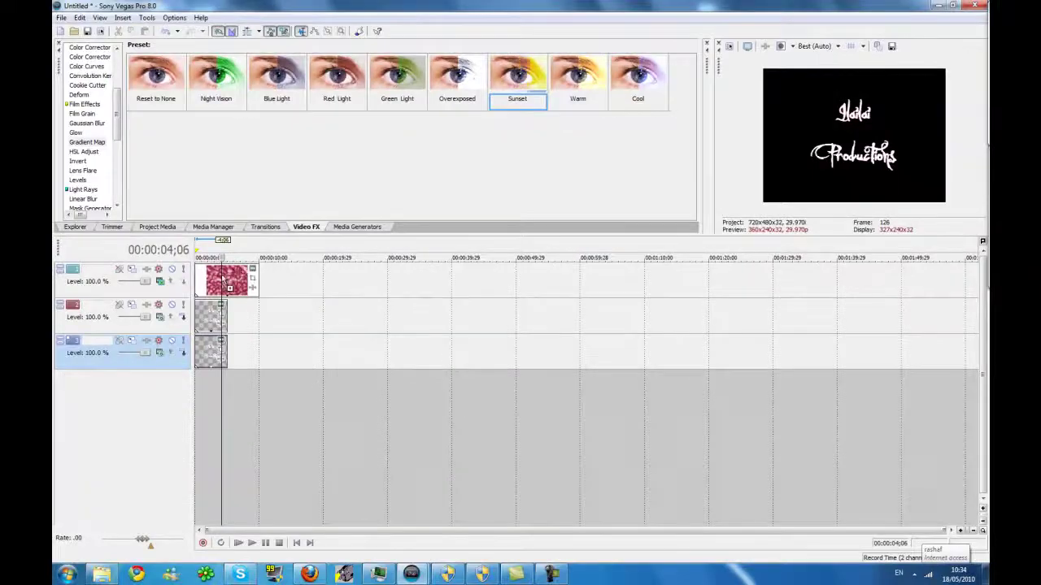
drag(225, 280, 236, 280)
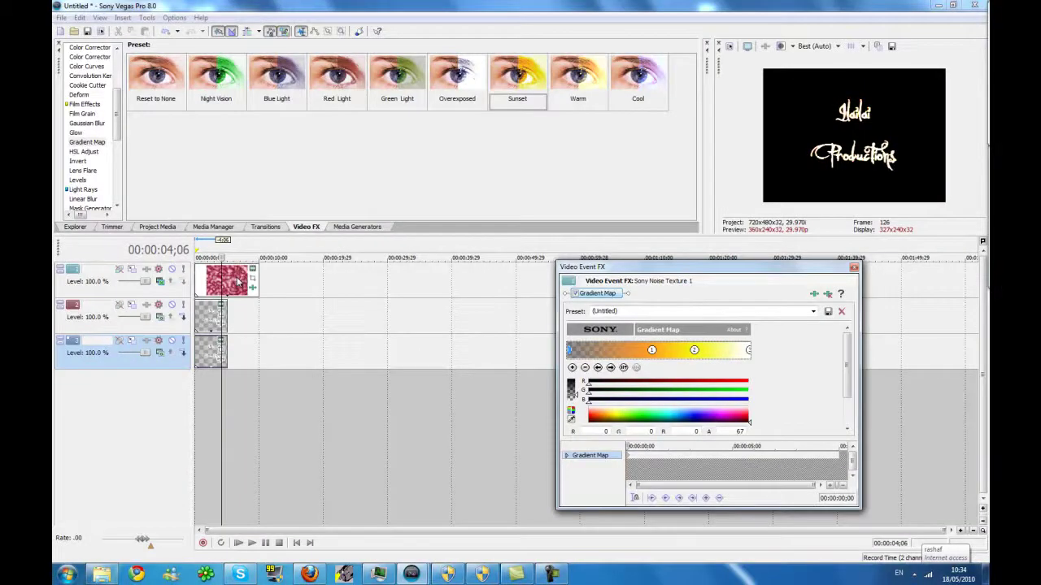
click(853, 270)
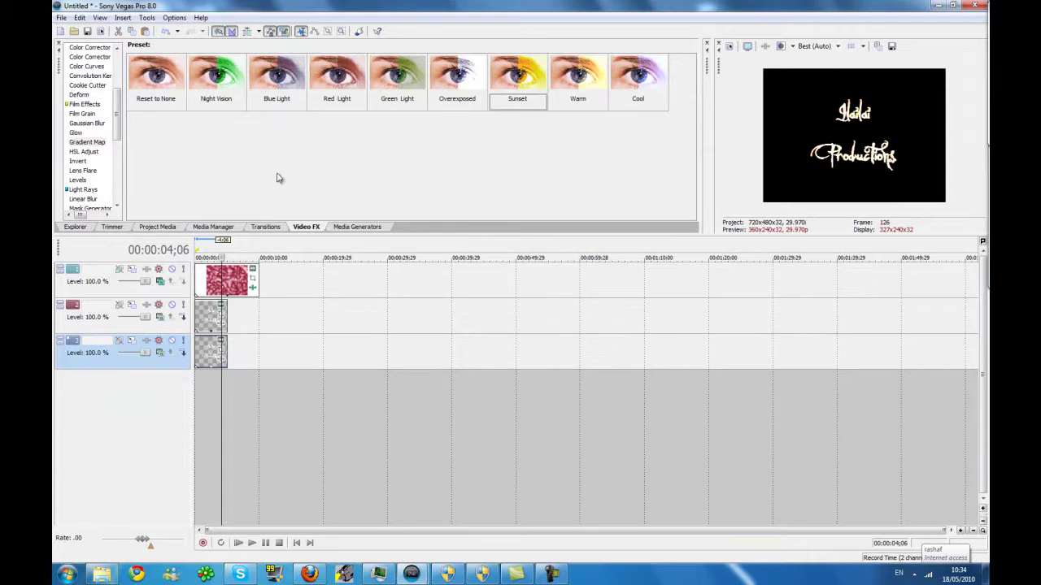
- Apply the Linear Blur effect's Horizontal Light preset to the third track's text event and set the blur amount to 0.1 at 00:00:01;00
scroll(115, 173, down, 3)
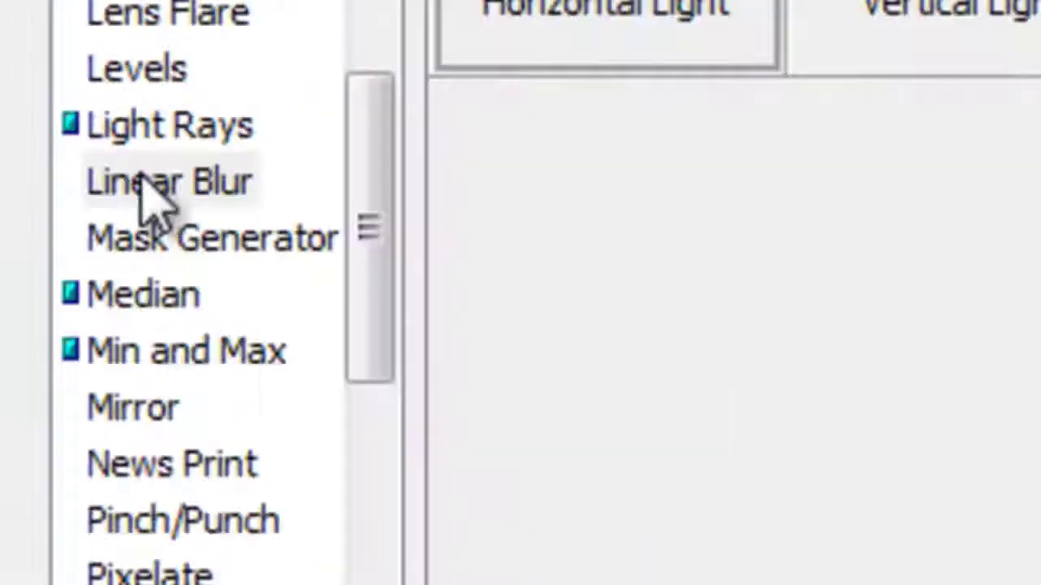
click(513, 366)
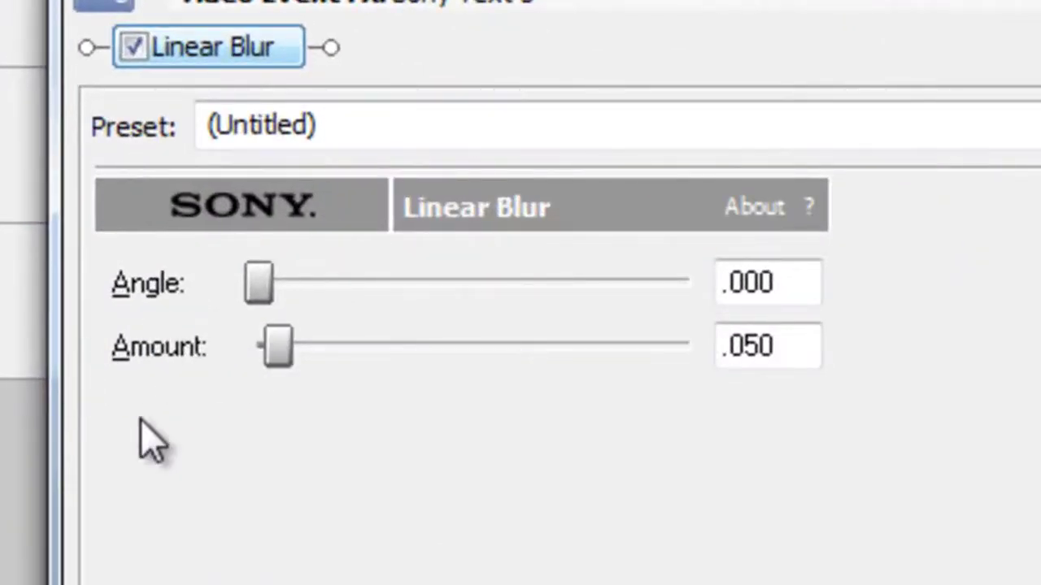
drag(278, 351, 865, 361)
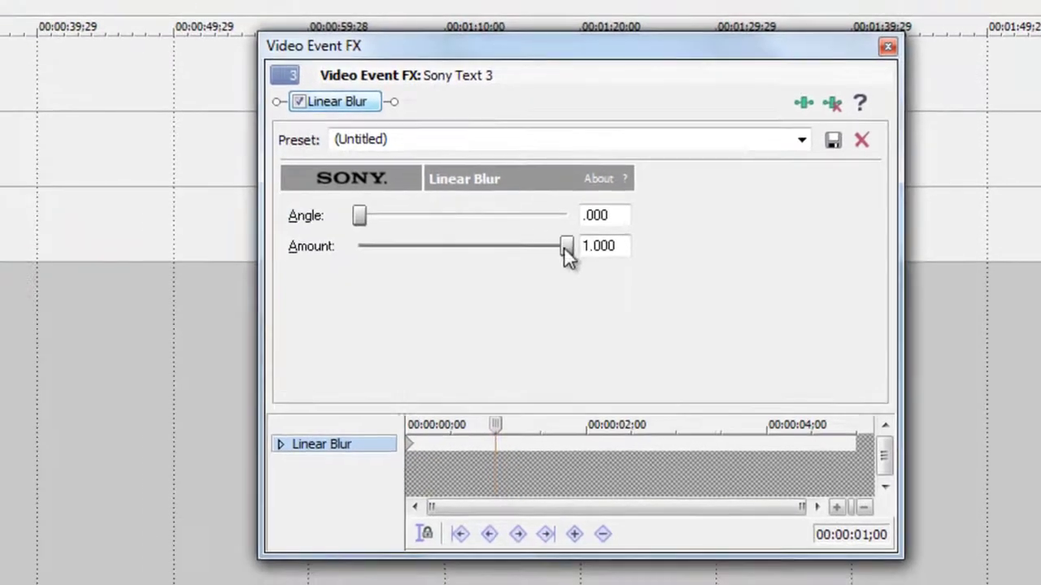
double_click(561, 237)
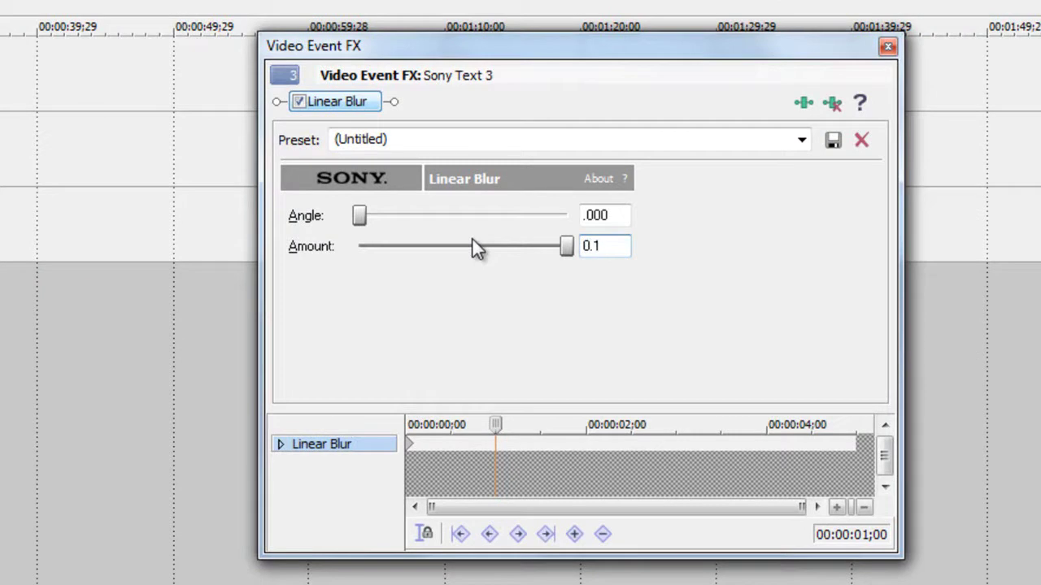
key(Return)
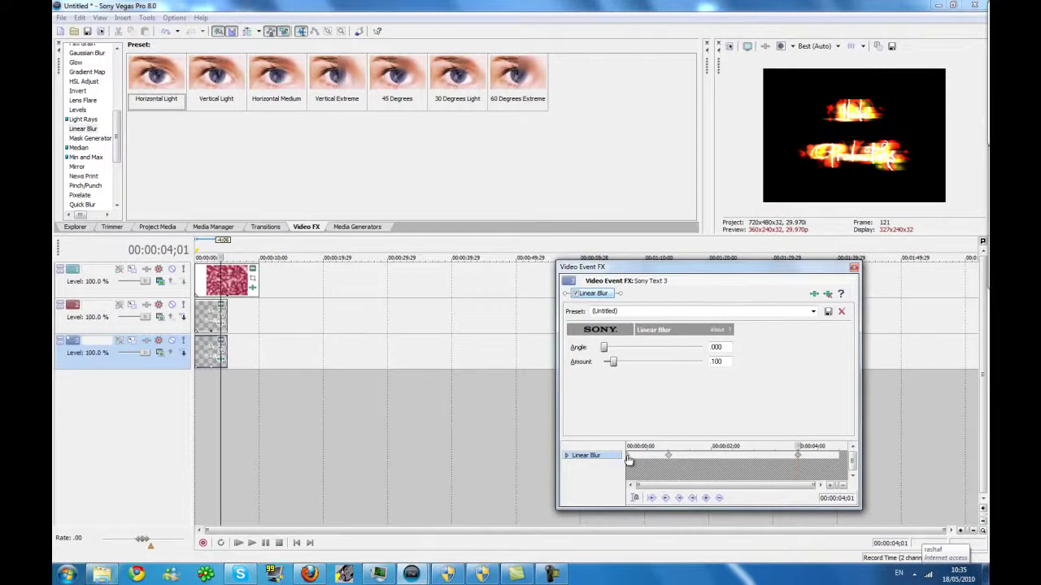
- Raise the third track text event's linear blur amount at its end, 00:00:05;00, and close the effect settings
click(627, 460)
click(669, 461)
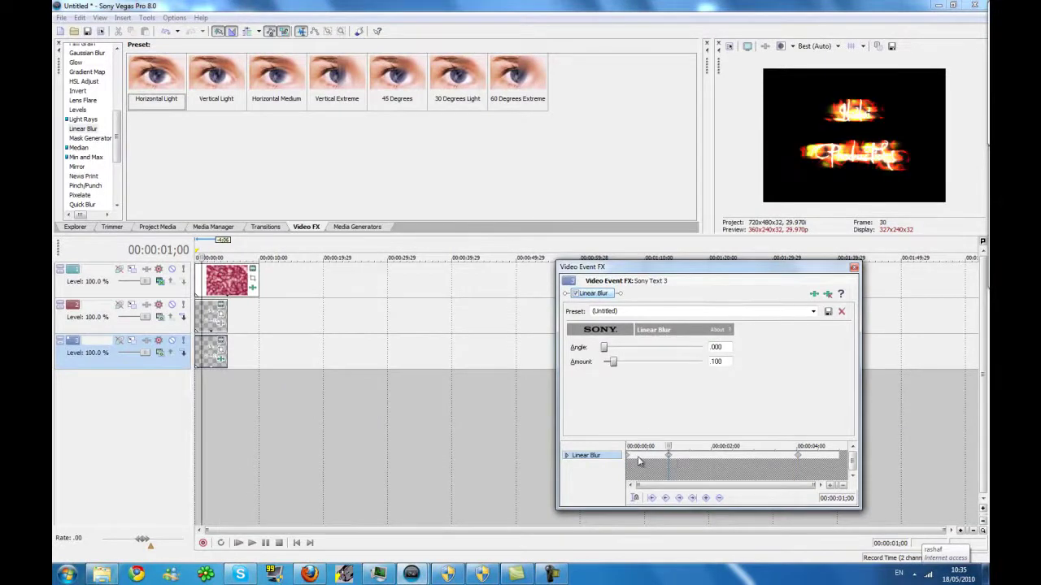
drag(671, 446, 849, 447)
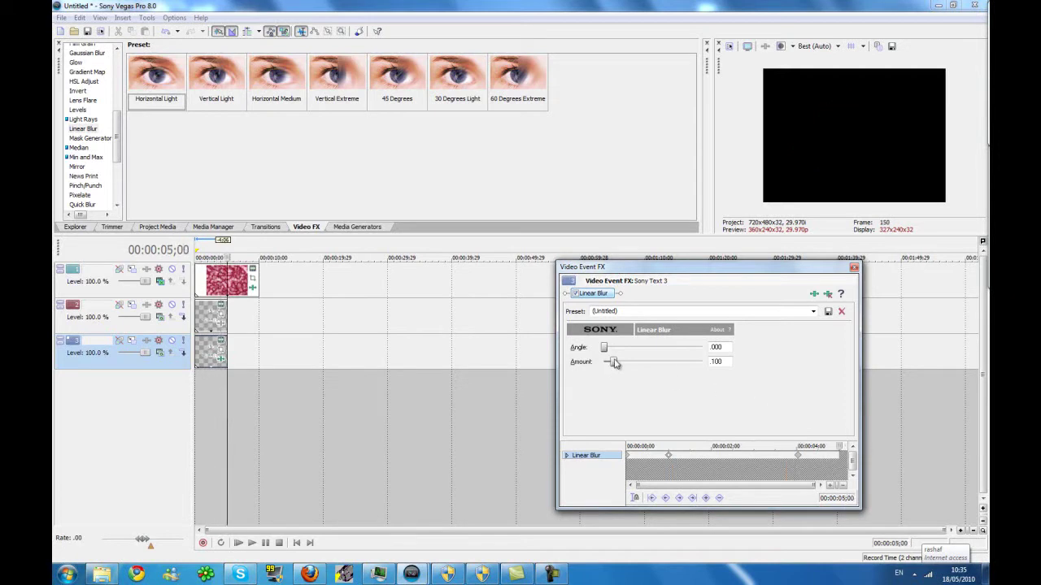
mouse_move(846, 447)
mouse_down()
mouse_move(801, 447)
mouse_move(849, 448)
mouse_up()
click(854, 269)
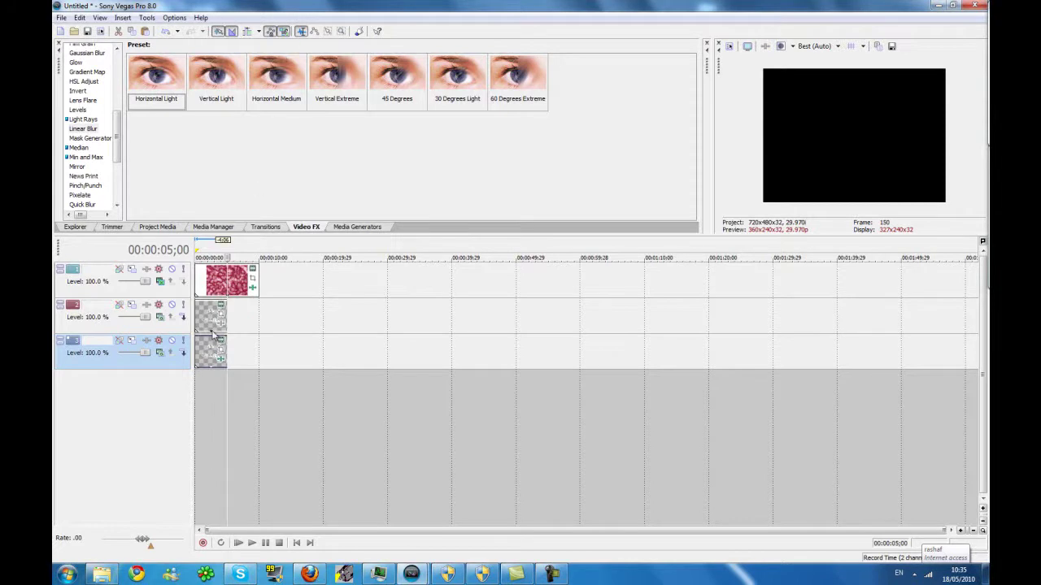
- Change the third track's text color to bright green, close the text generator and preview the title from the start
drag(228, 257, 187, 257)
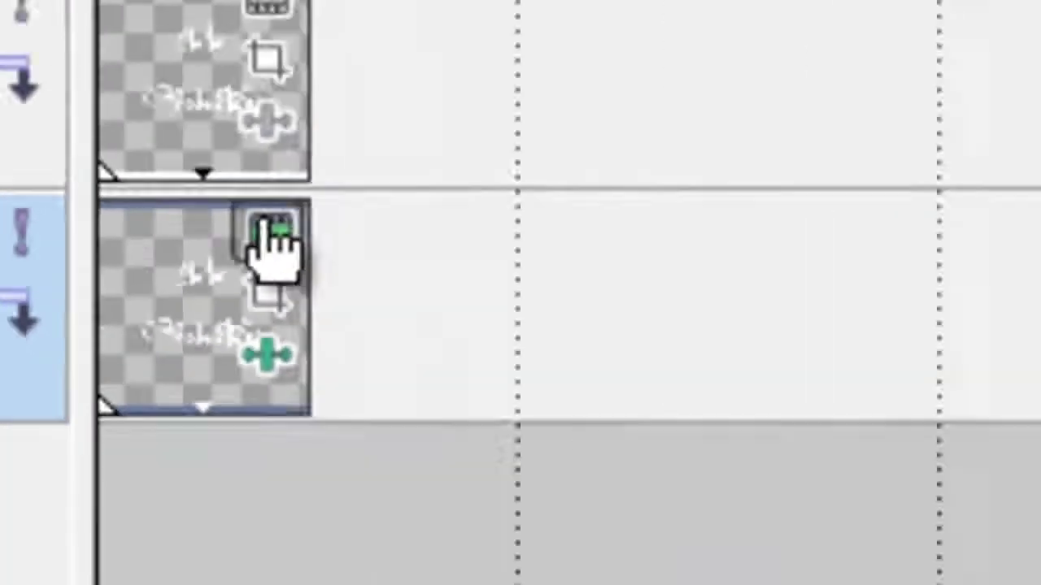
click(698, 187)
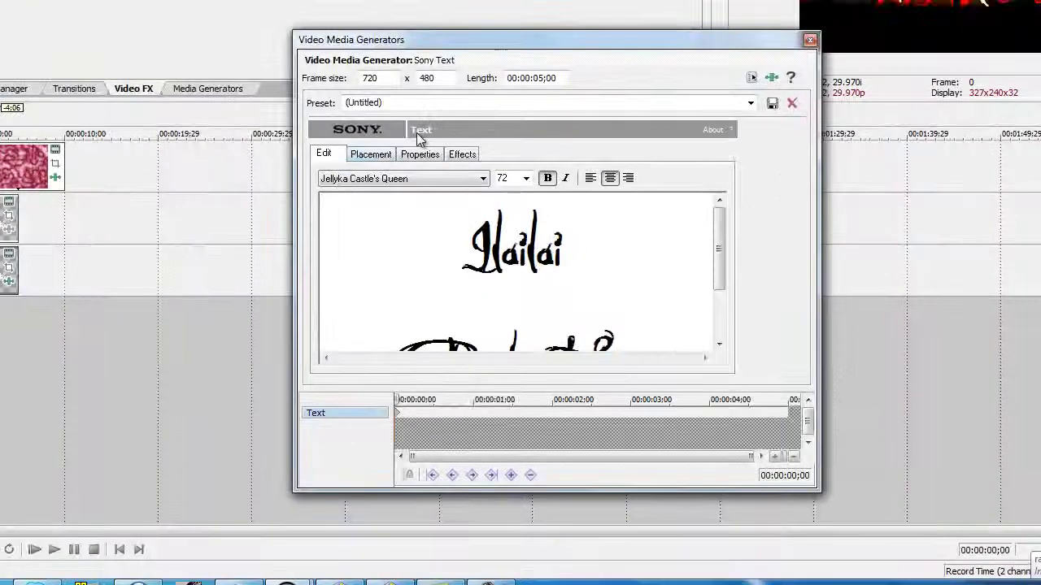
click(378, 159)
click(419, 154)
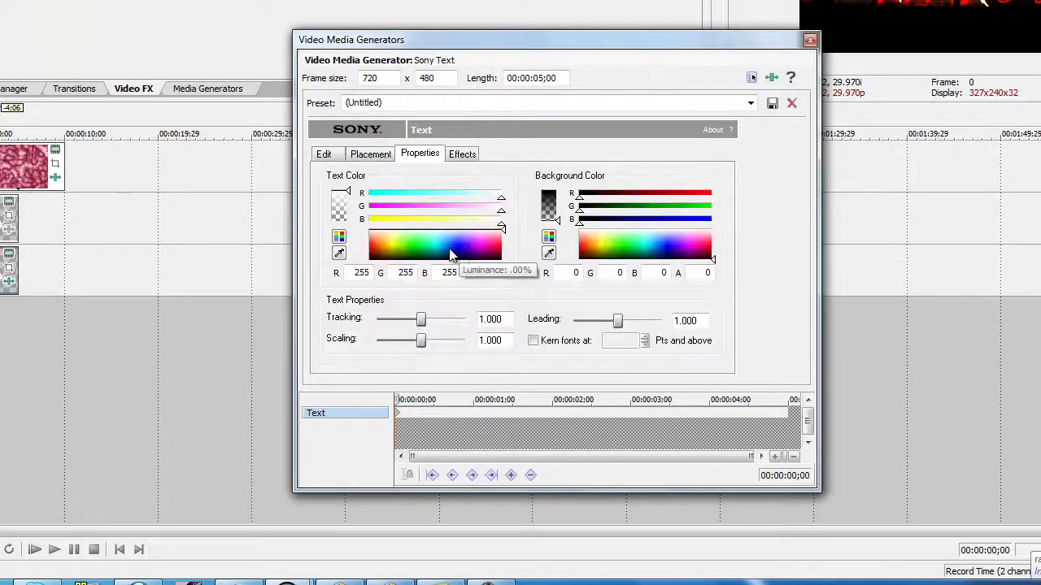
drag(437, 260, 411, 251)
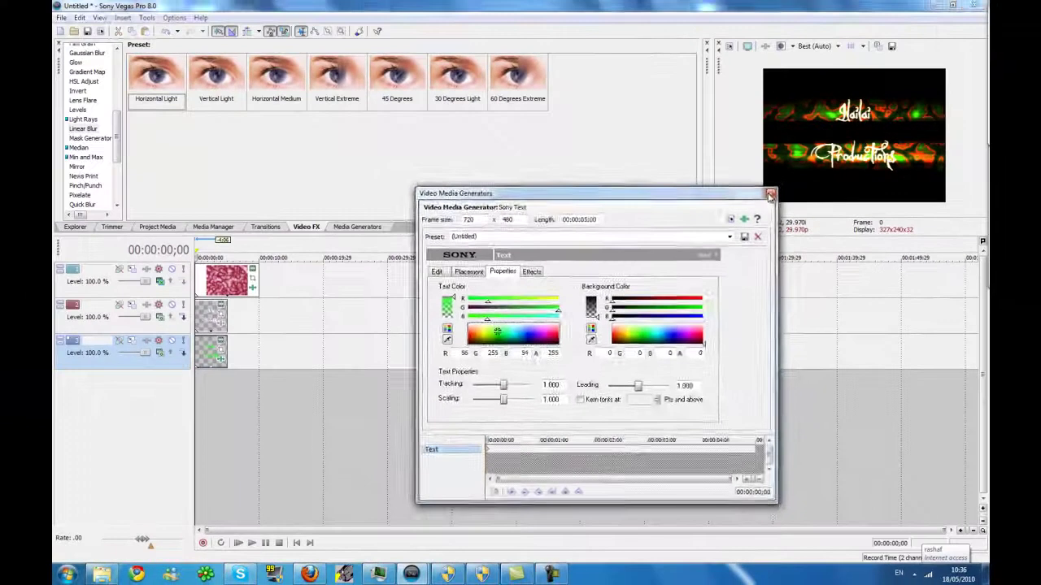
click(810, 40)
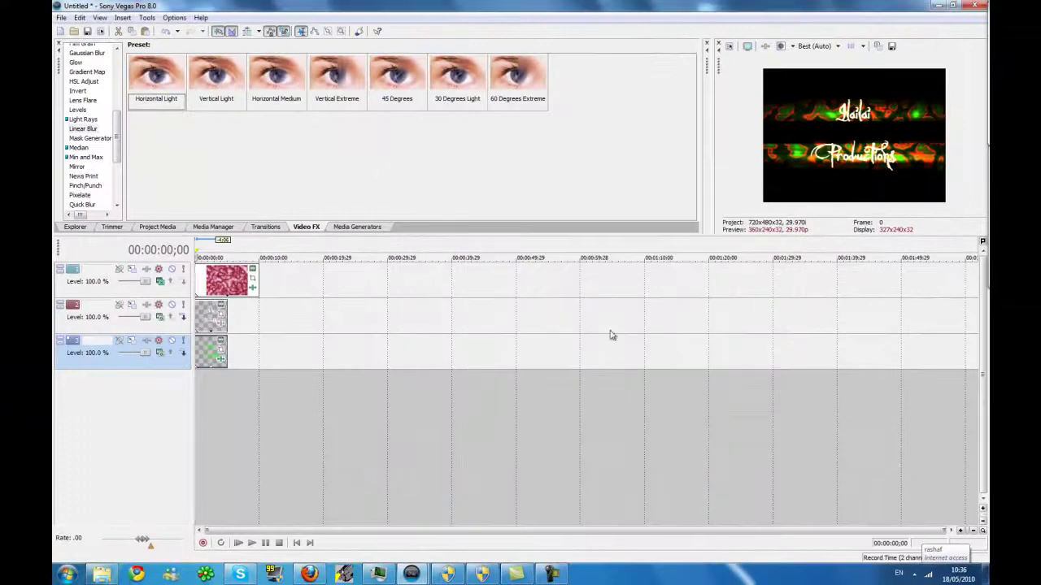
click(239, 543)
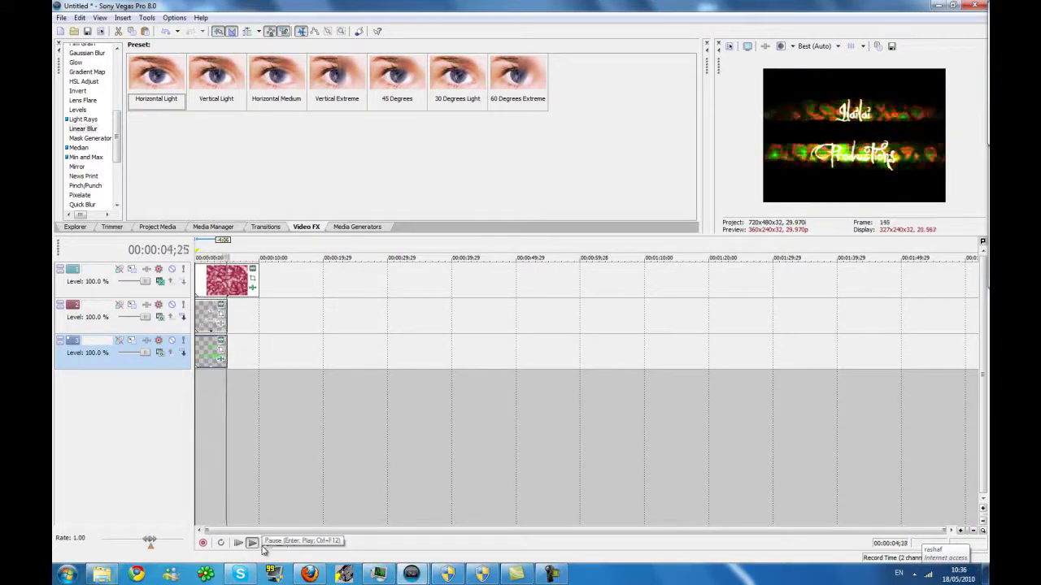
- Change the second track's text color to pure blue (0, 0, 255), close the text generator and preview the title
click(221, 306)
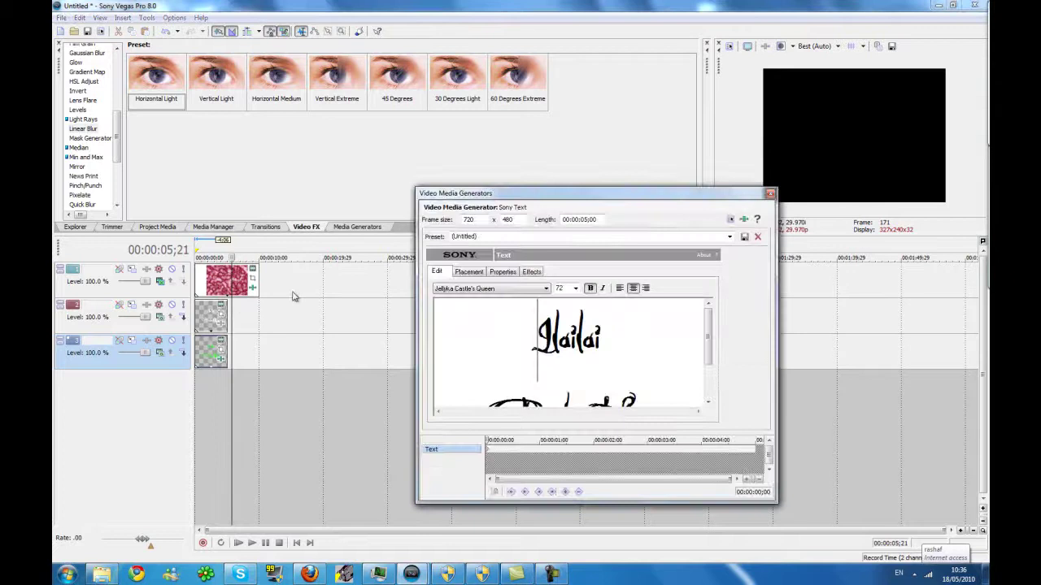
click(480, 273)
click(500, 273)
click(531, 339)
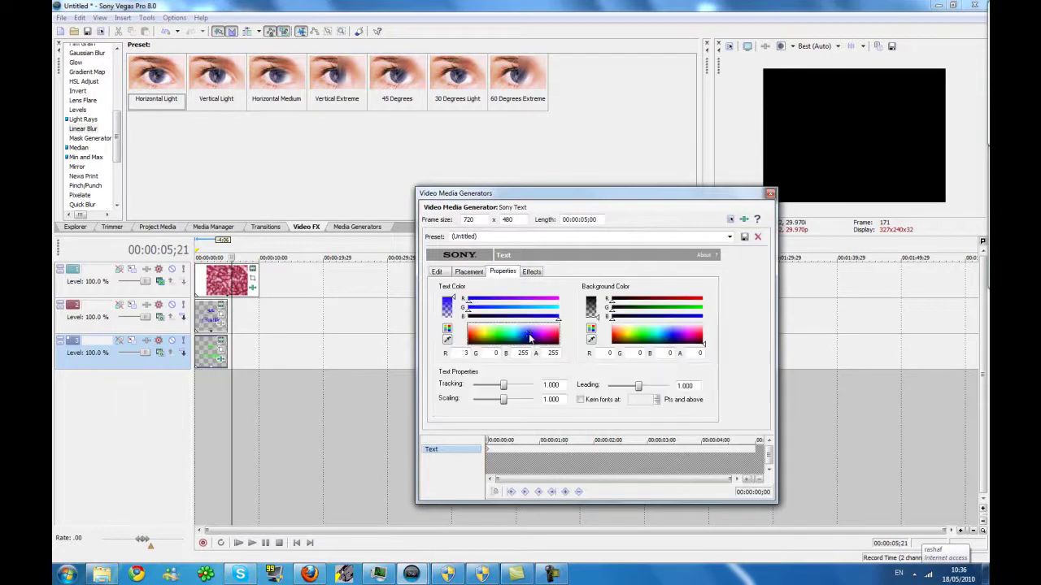
click(770, 193)
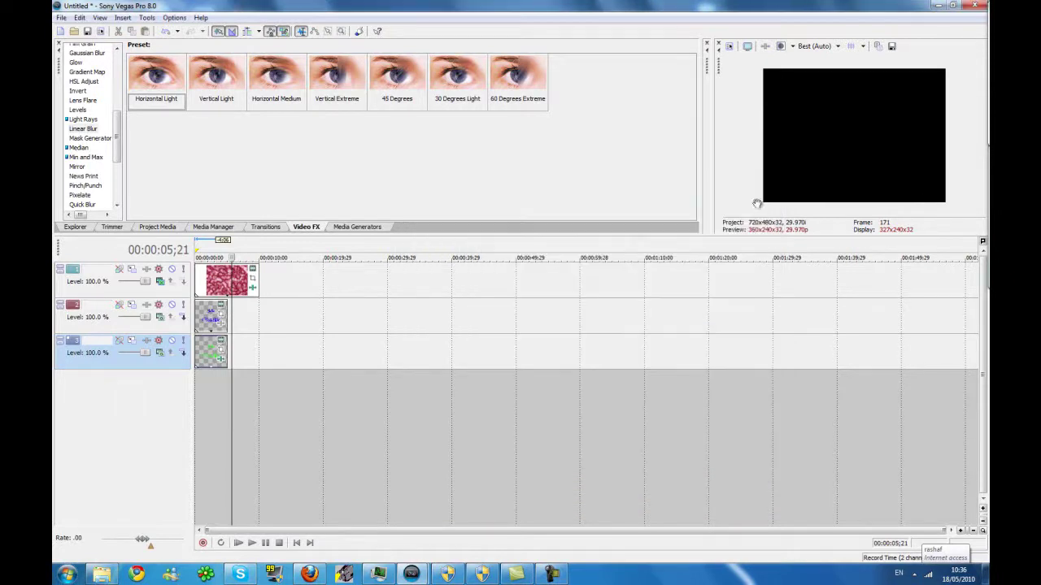
click(238, 543)
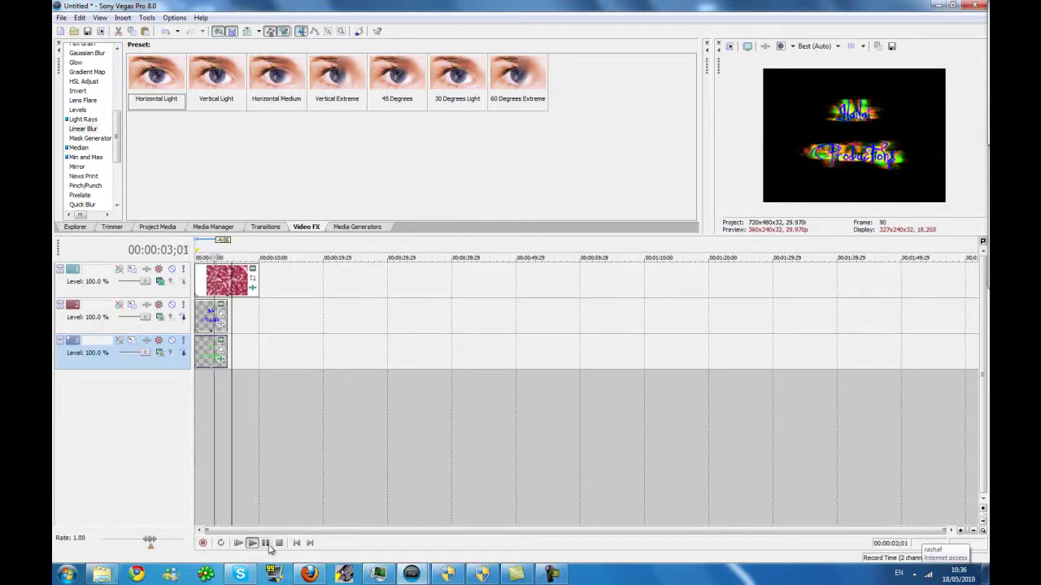
click(267, 544)
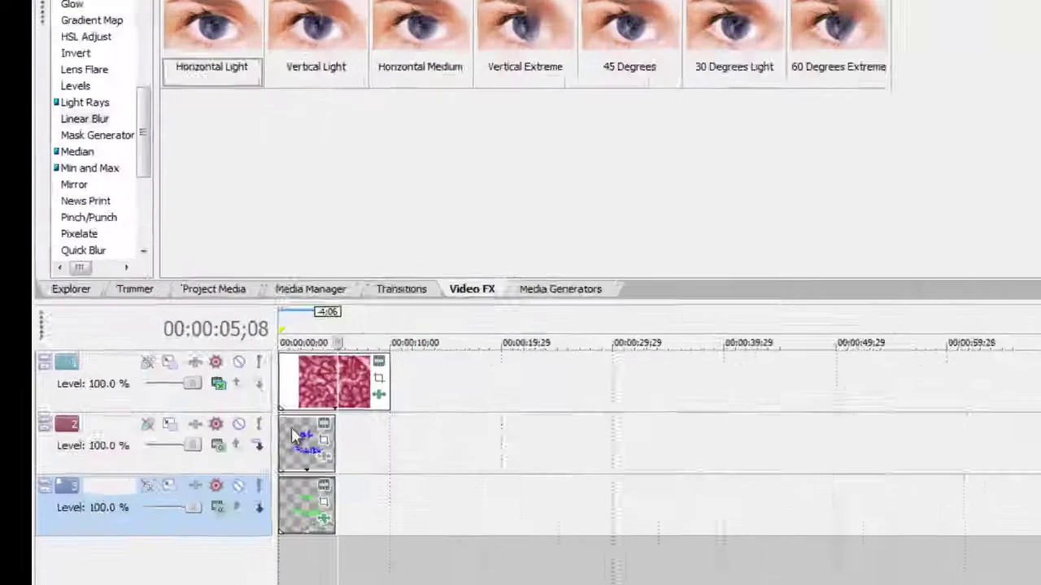
- Copy the second track's text event and paste it after the original as a new copy of the source media
right_click(293, 434)
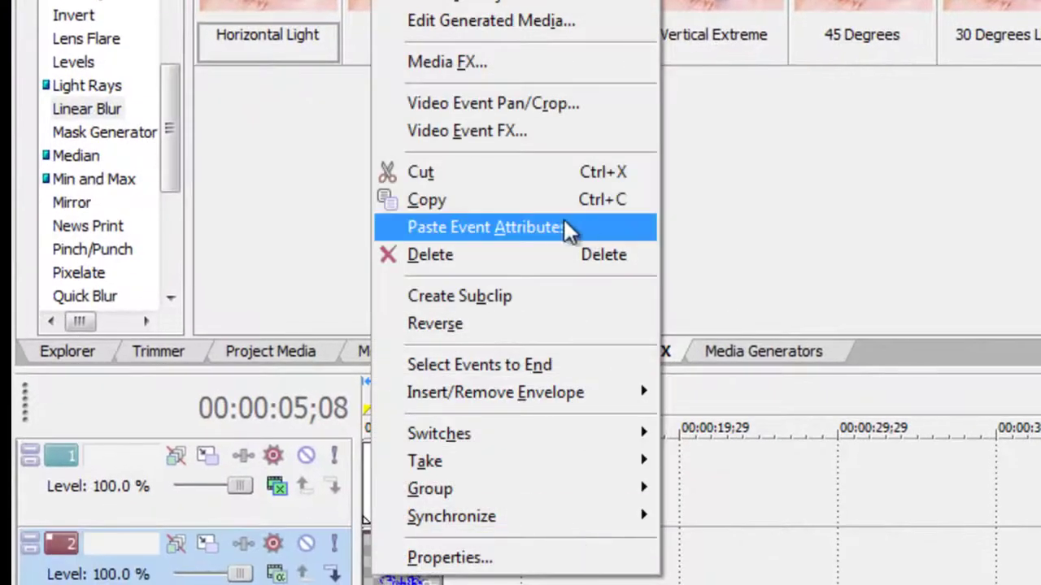
click(363, 185)
right_click(476, 565)
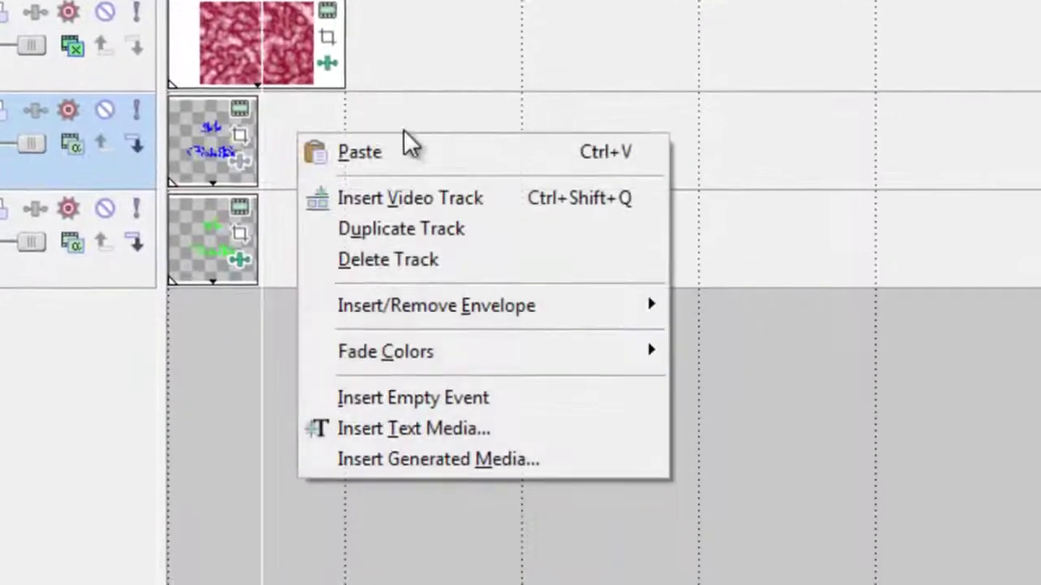
click(553, 574)
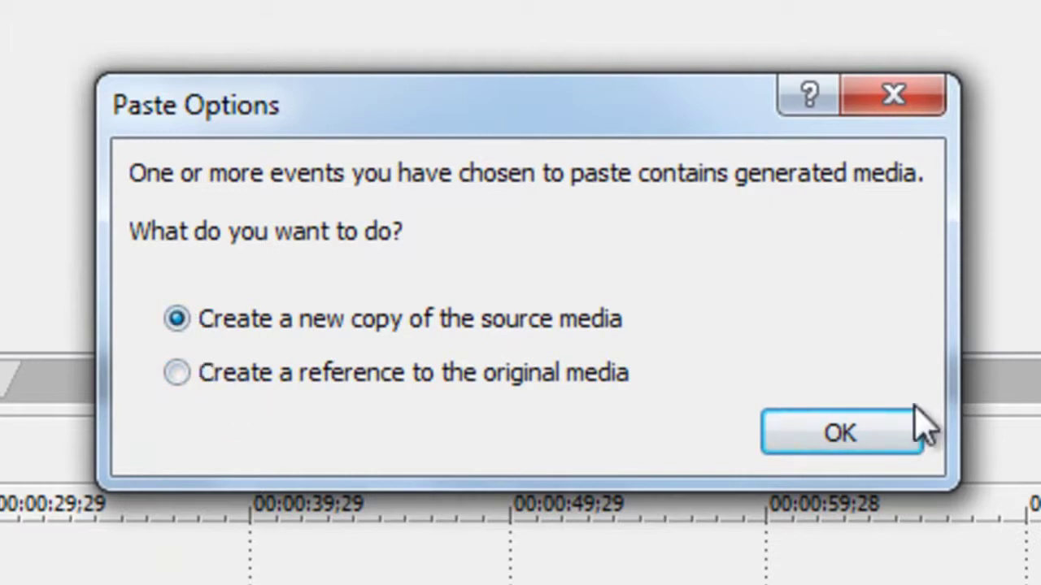
click(883, 448)
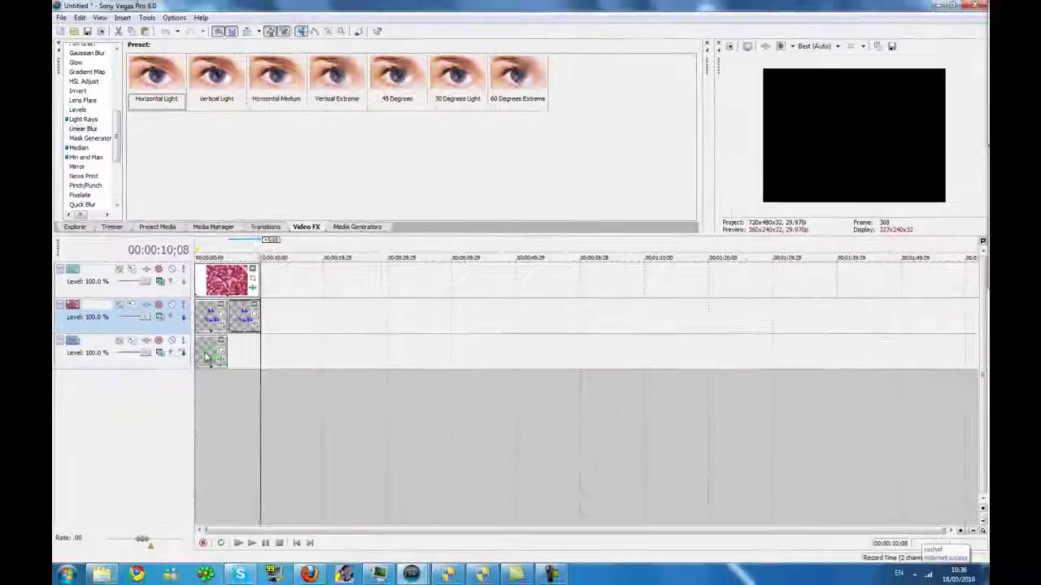
- Duplicate the third track's text event as a new copy of the source media and place it directly after the original at 00:00:05;00
right_click(218, 350)
click(358, 244)
right_click(411, 513)
click(456, 521)
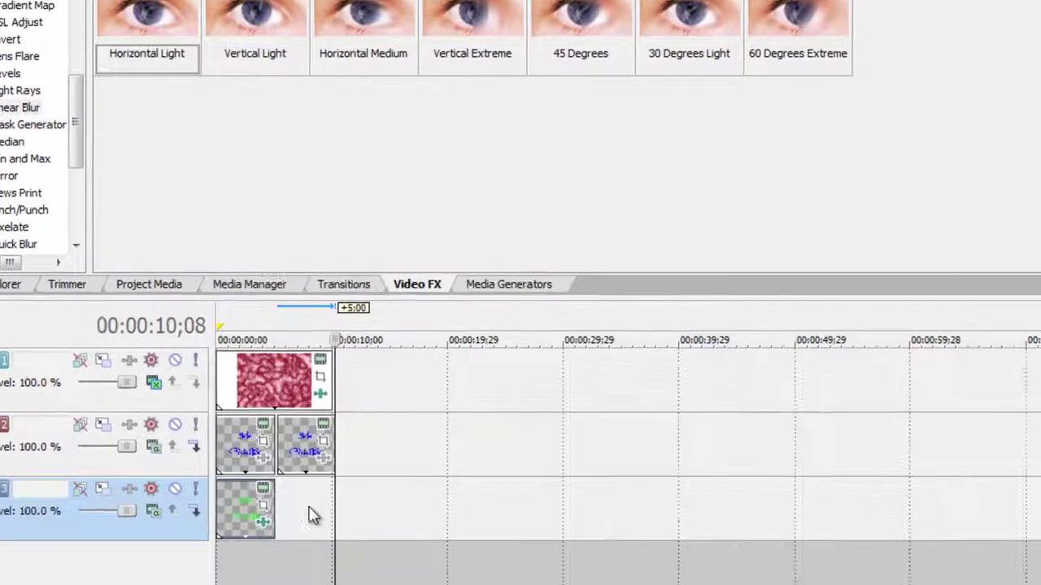
click(488, 230)
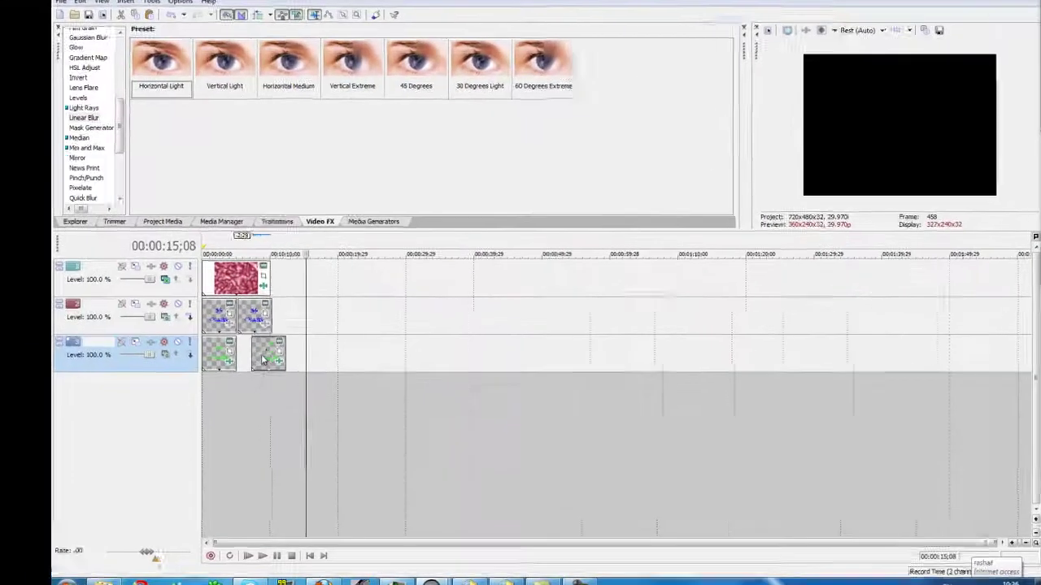
drag(262, 361, 249, 362)
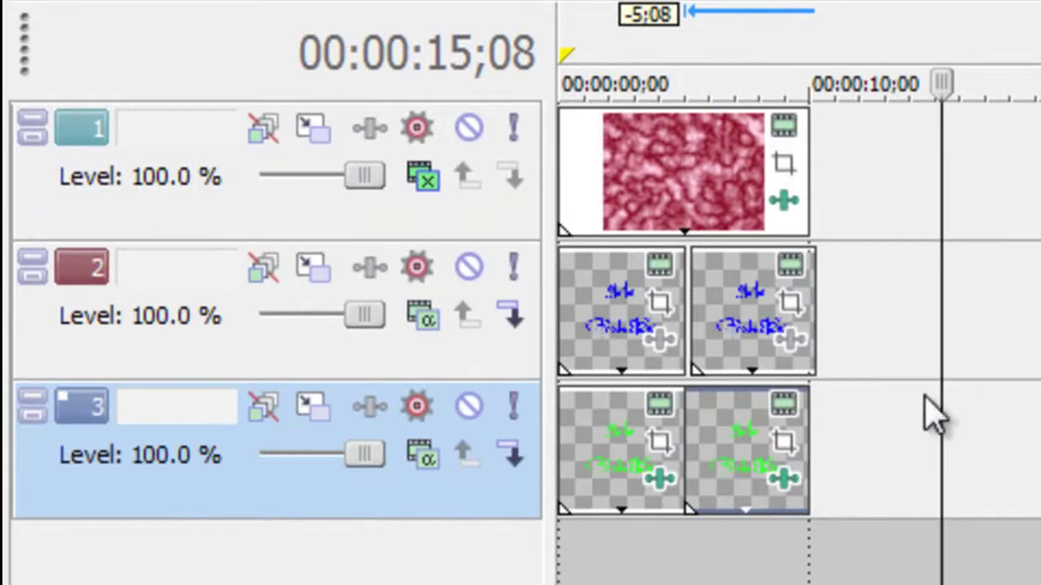
- Overlap the two text events on both text tracks by 1:00 to crossfade them, and trim the noise texture's end by 1:00 to match
scroll(895, 414, up, 3)
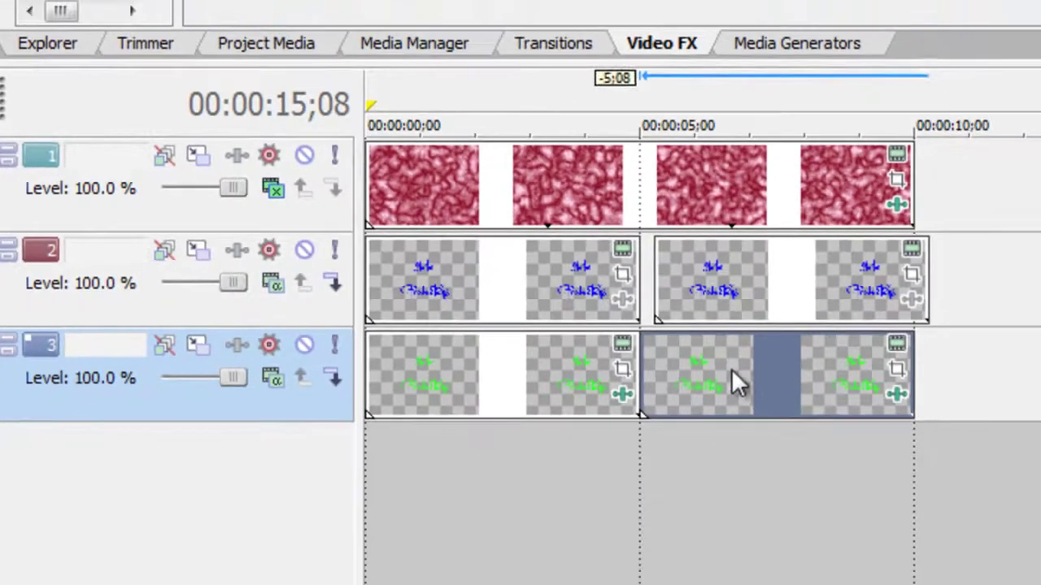
drag(848, 392, 796, 392)
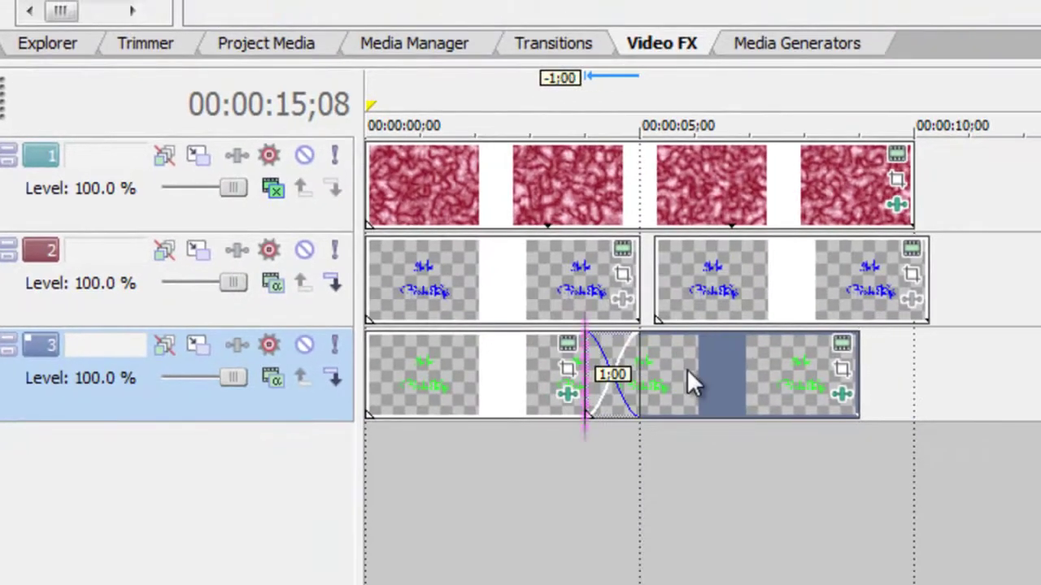
drag(687, 370, 687, 370)
drag(758, 278, 691, 282)
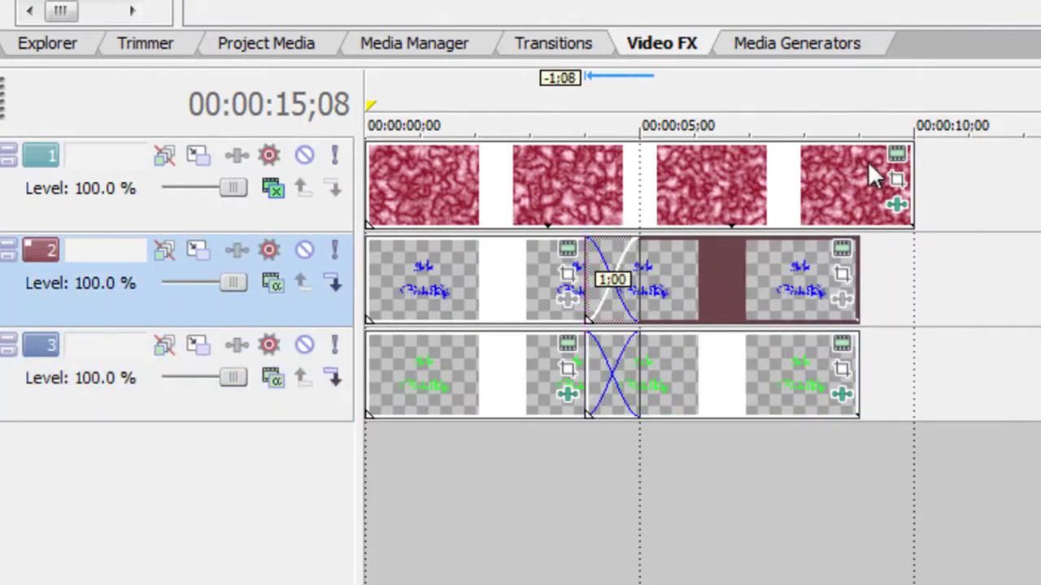
drag(915, 169, 860, 172)
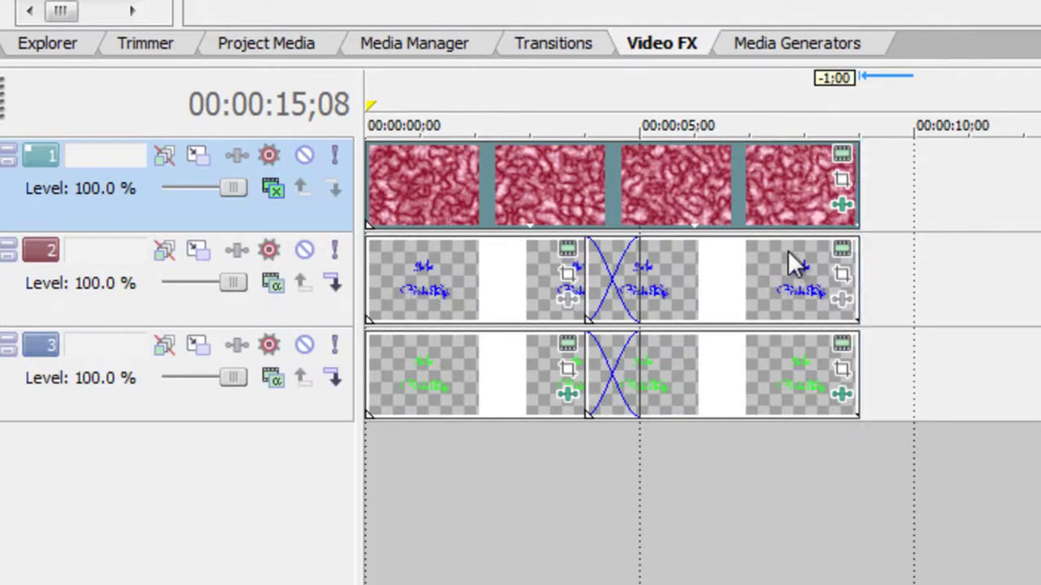
- Add fades of about one second at the start of the first text events and the end of the second ones on both text tracks
click(370, 248)
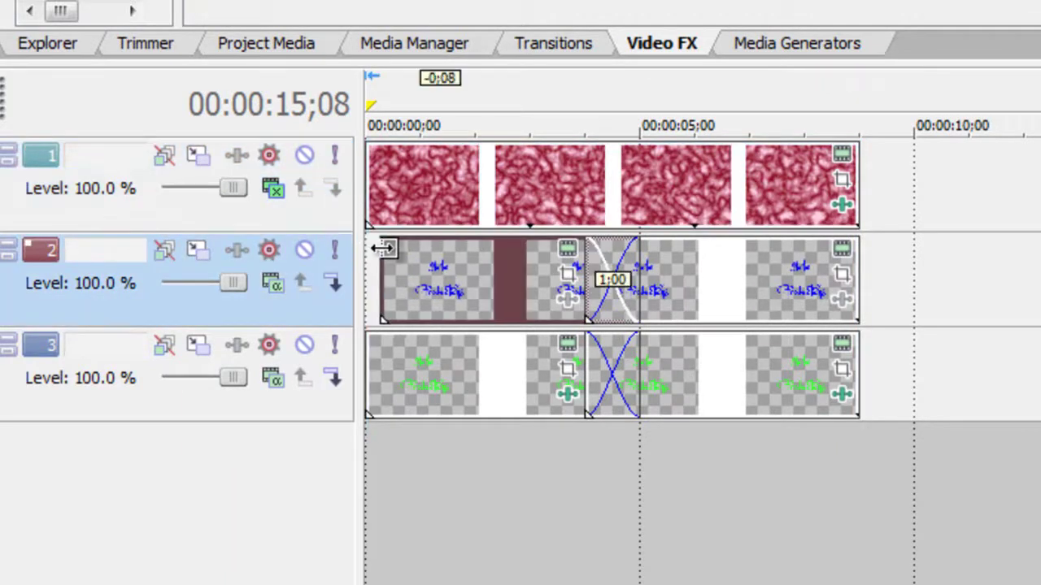
drag(364, 234, 416, 232)
drag(362, 331, 411, 332)
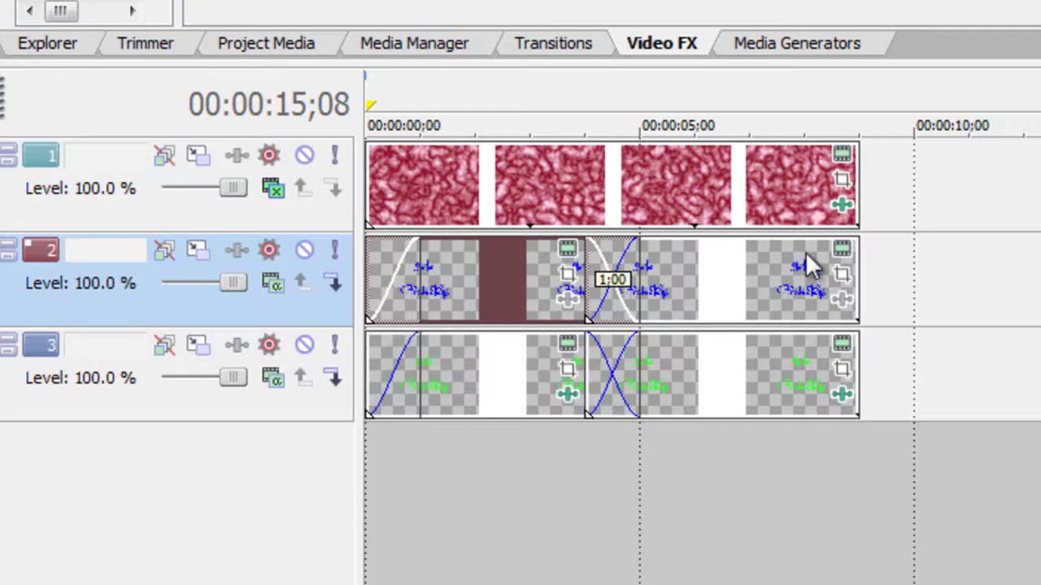
drag(863, 234, 807, 237)
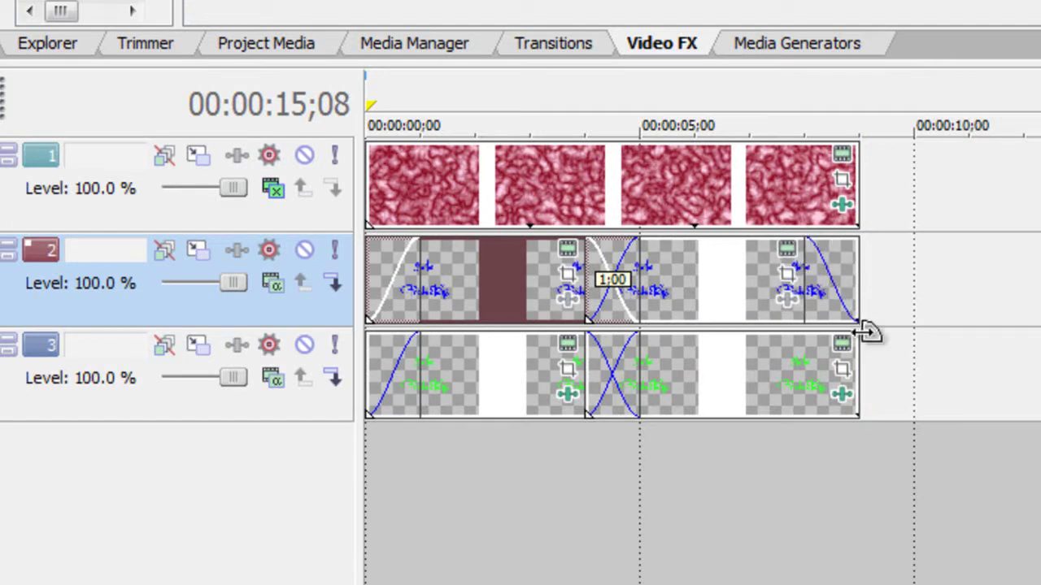
drag(862, 333, 809, 333)
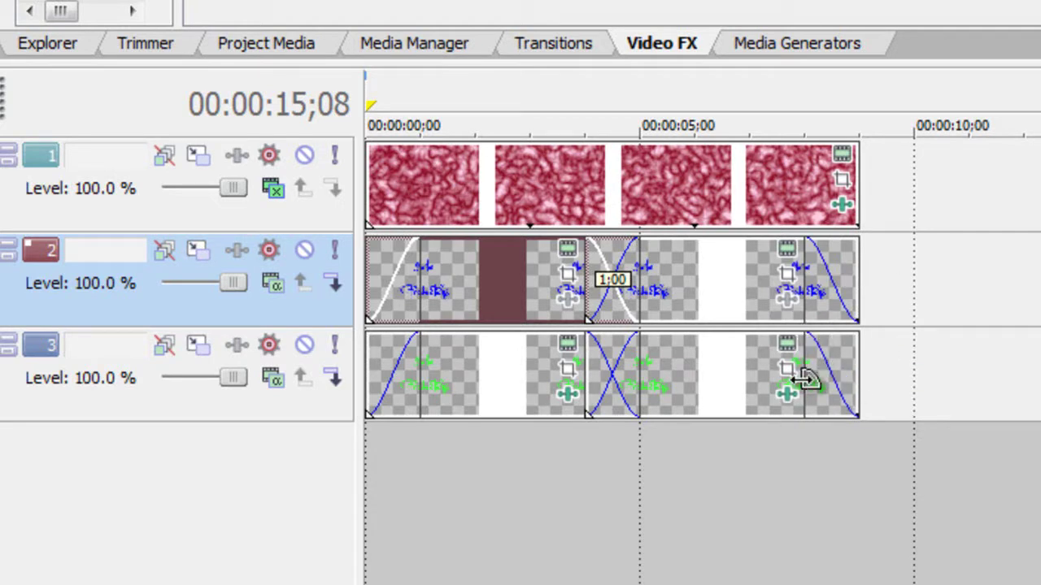
- Replace the text of the second track's copied event with "Presents" and close the text generator
click(790, 249)
drag(449, 285, 667, 372)
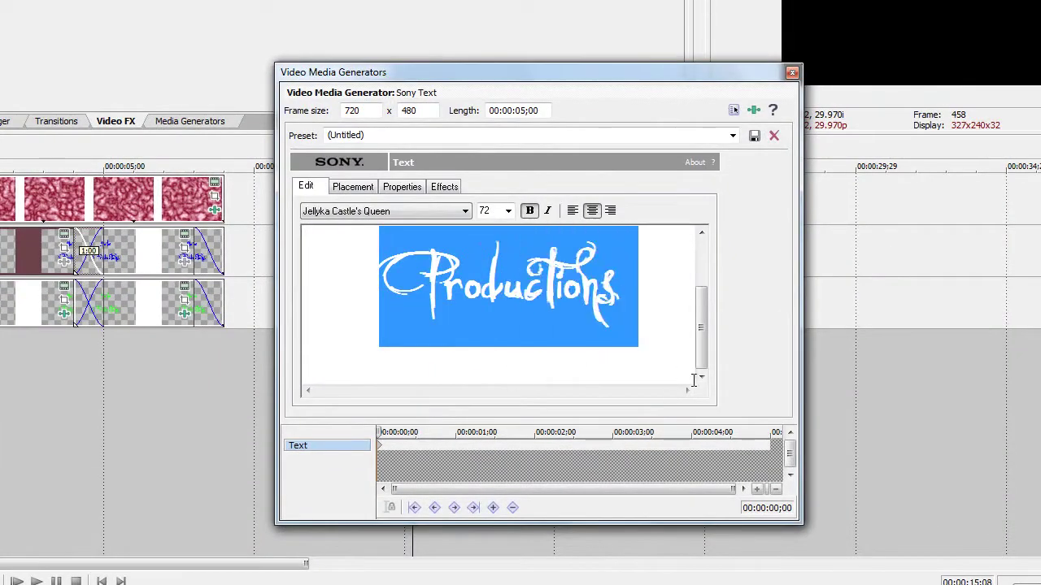
text(Presents)
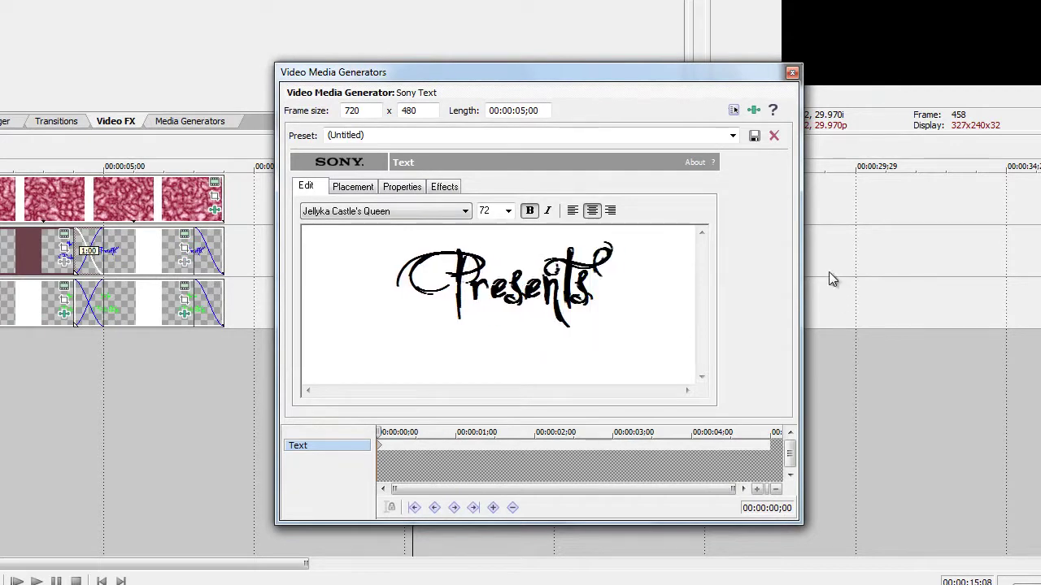
click(791, 75)
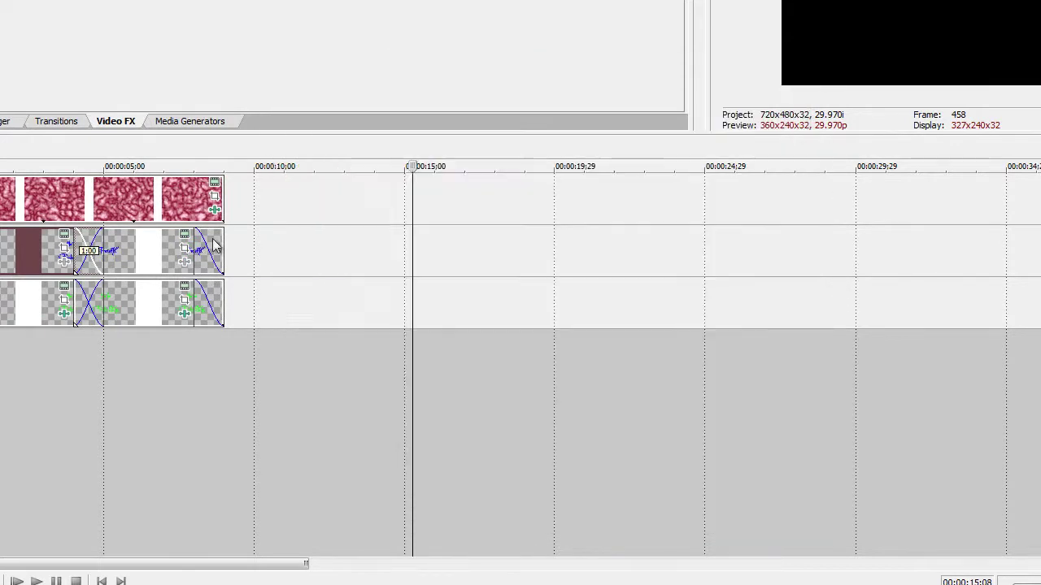
- Replace the text of the third track's copied event with "Presents", close the text generator and play the whole sequence
click(186, 291)
drag(456, 284, 646, 351)
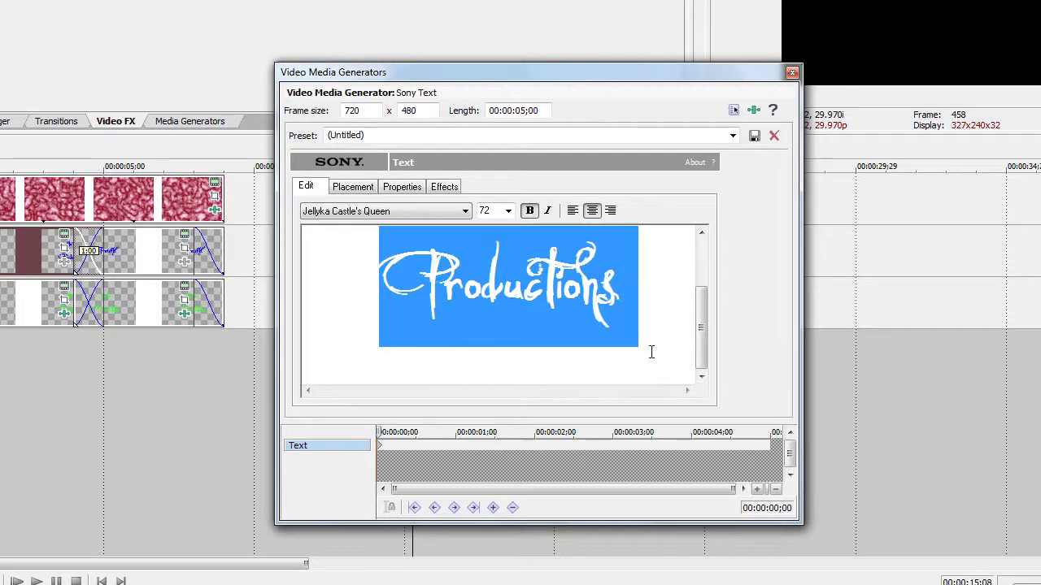
text(P)
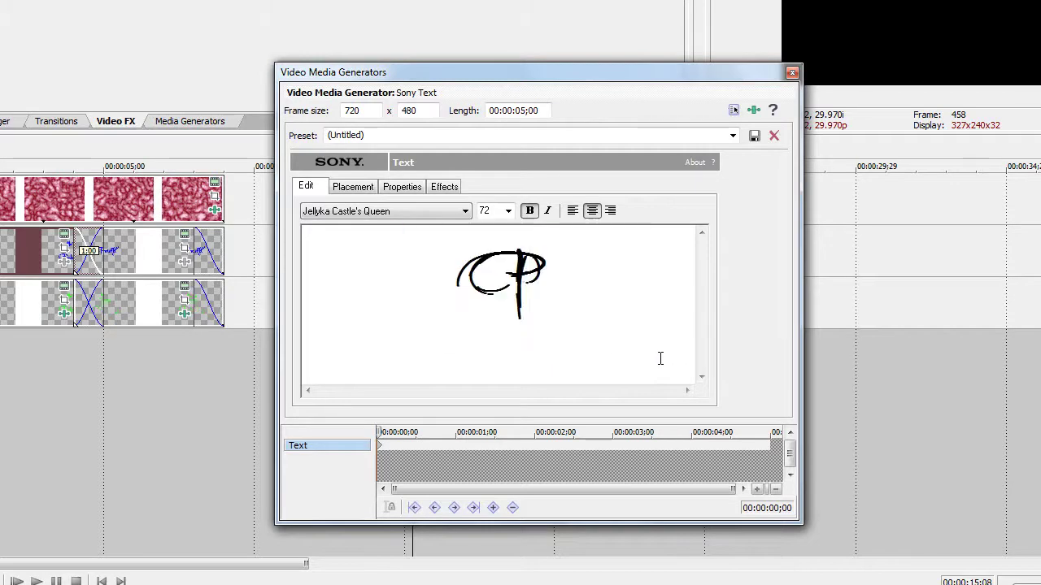
text(resents)
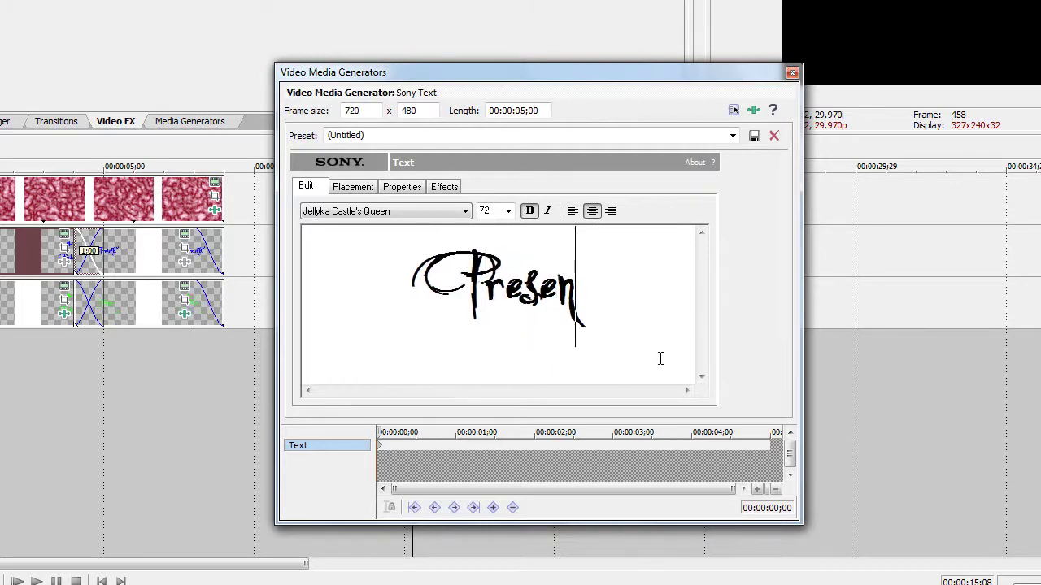
click(792, 74)
click(16, 580)
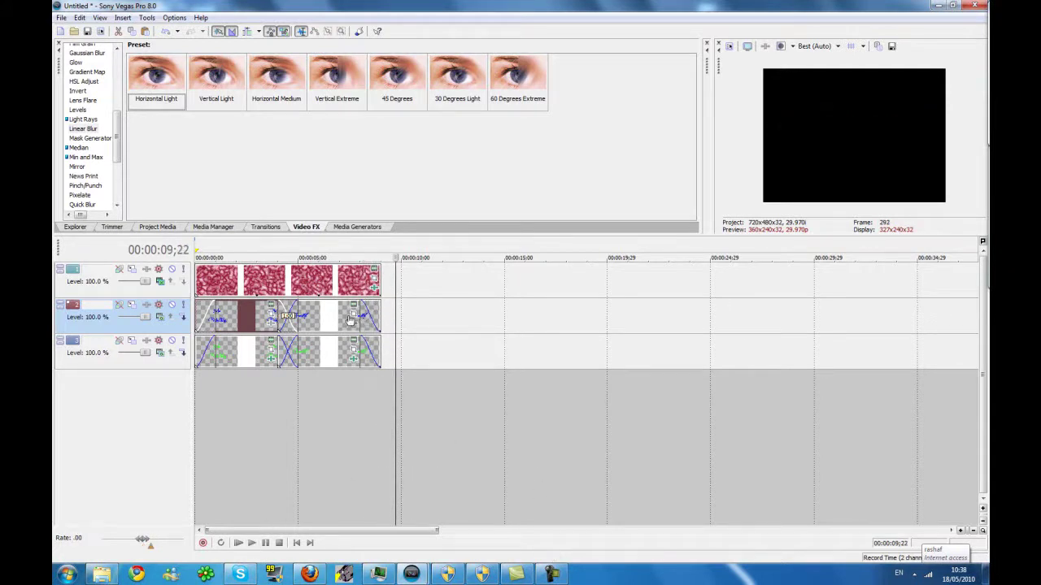
- Switch to the web browser and look over the Script font categories on the font download site
click(310, 574)
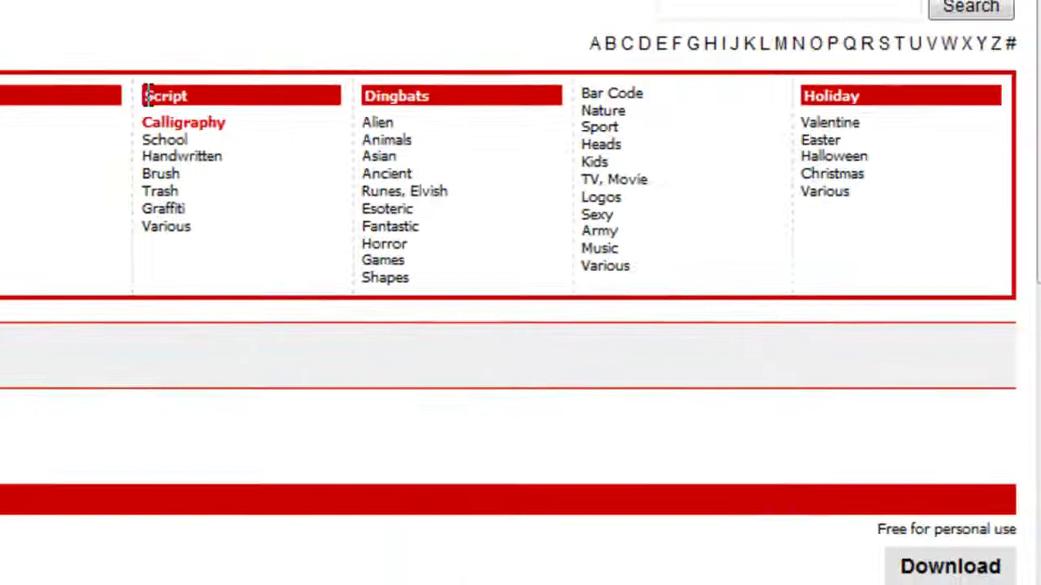
double_click(481, 100)
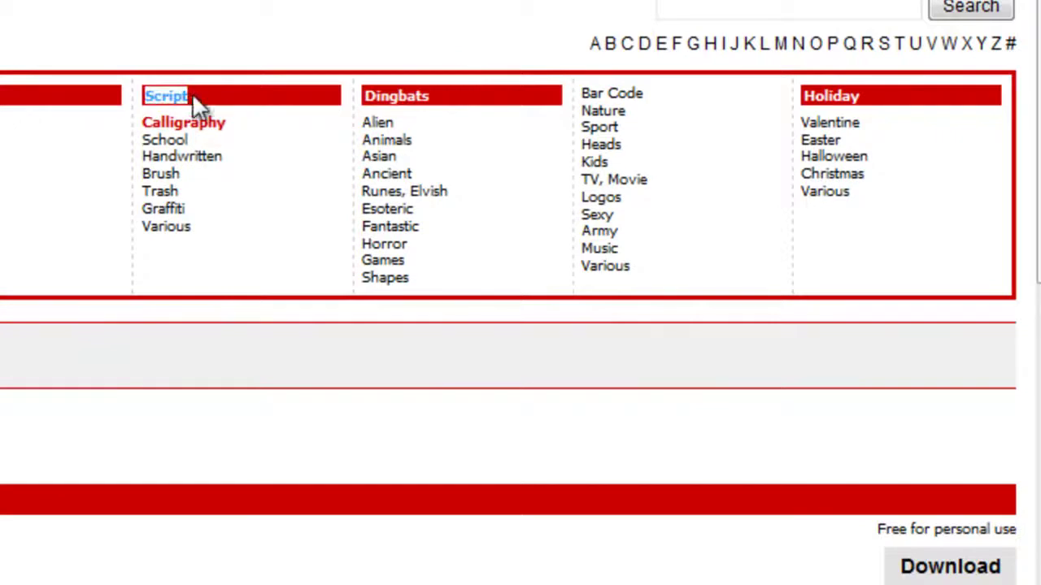
click(206, 97)
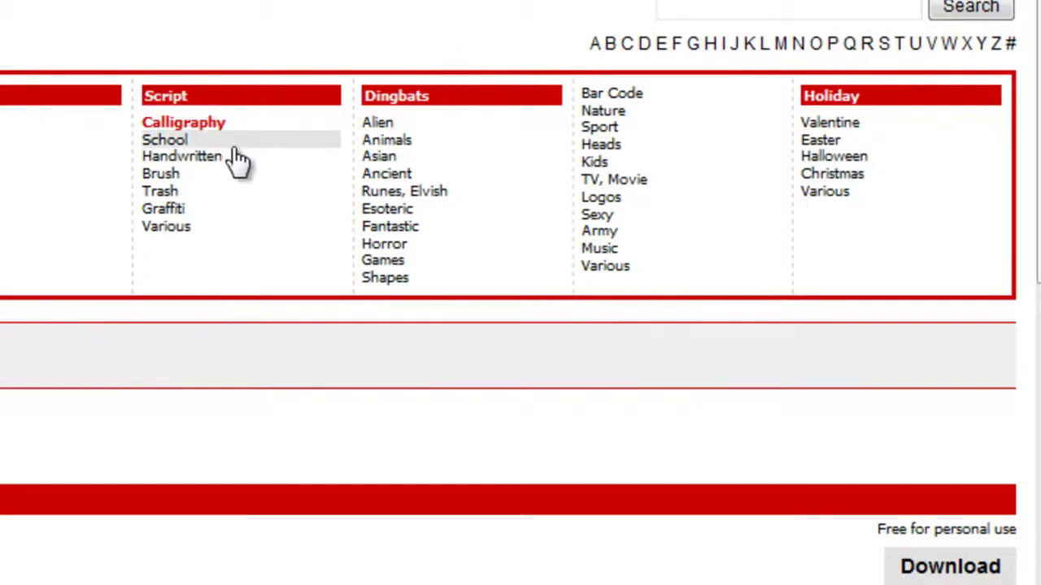